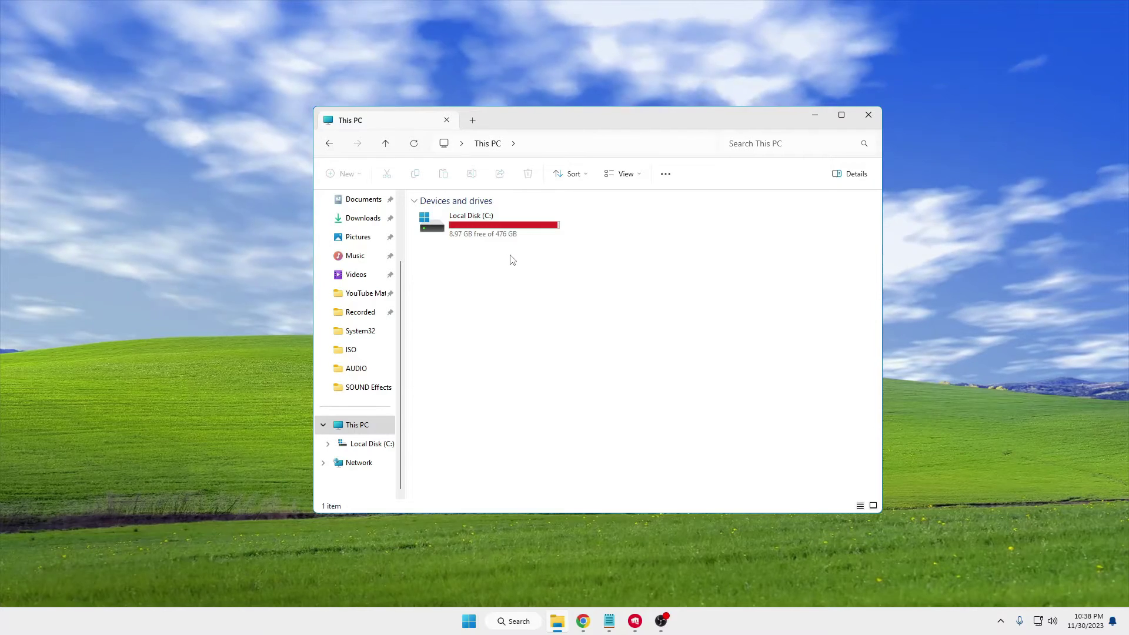
Step: Note the starting free space as '9gb - FREE' in Notepad, then minimize Notepad
click(609, 621)
drag(919, 194, 953, 158)
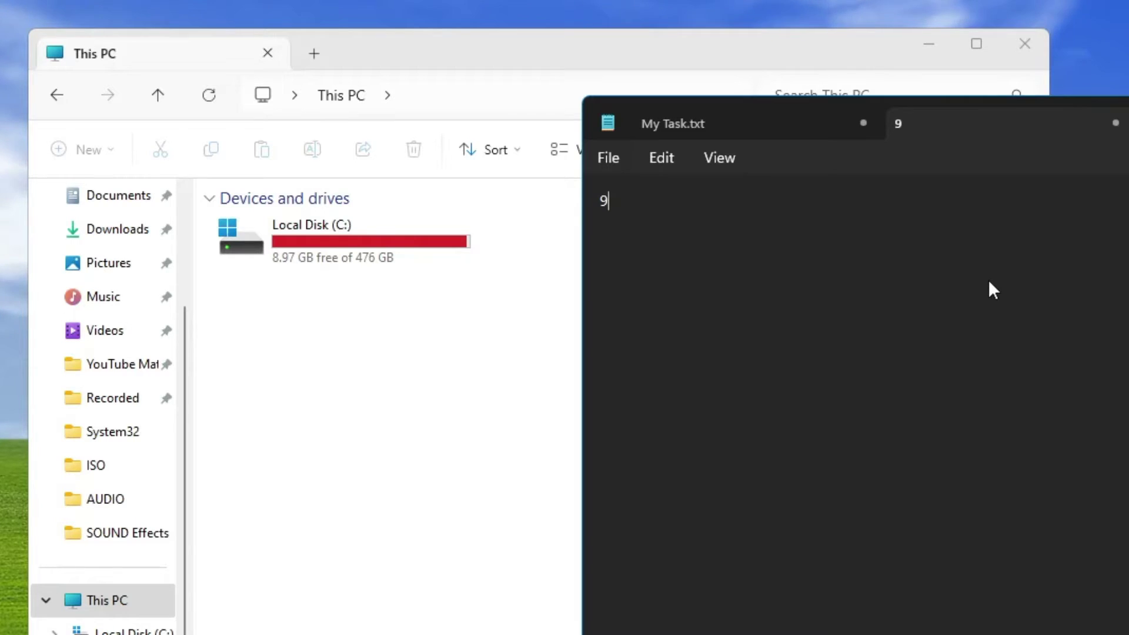
text(- FREE)
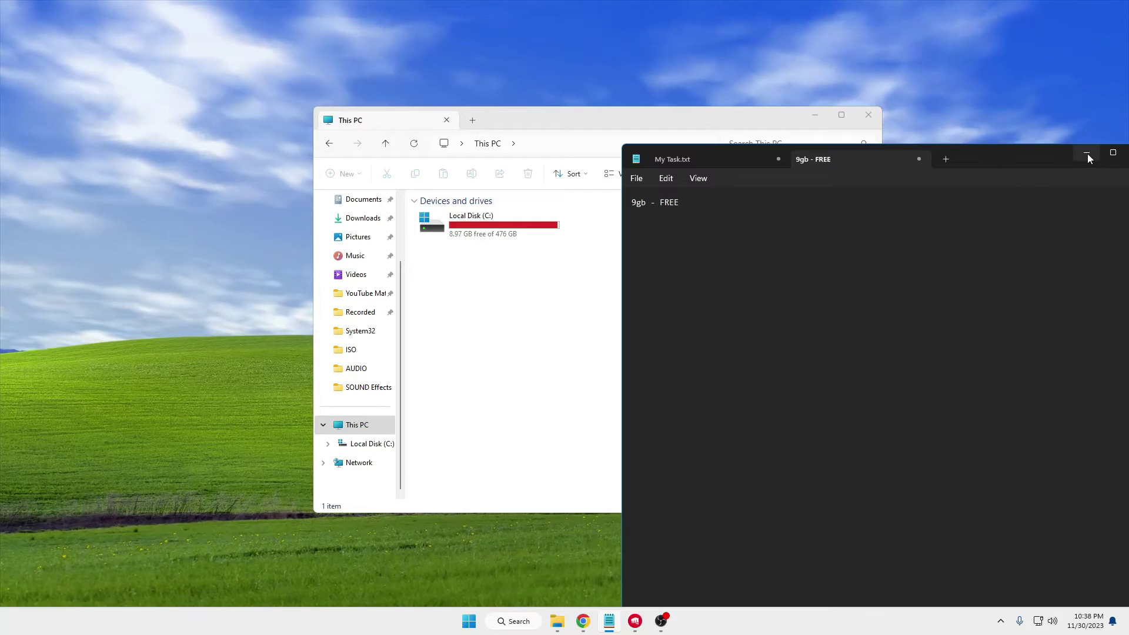
click(1085, 154)
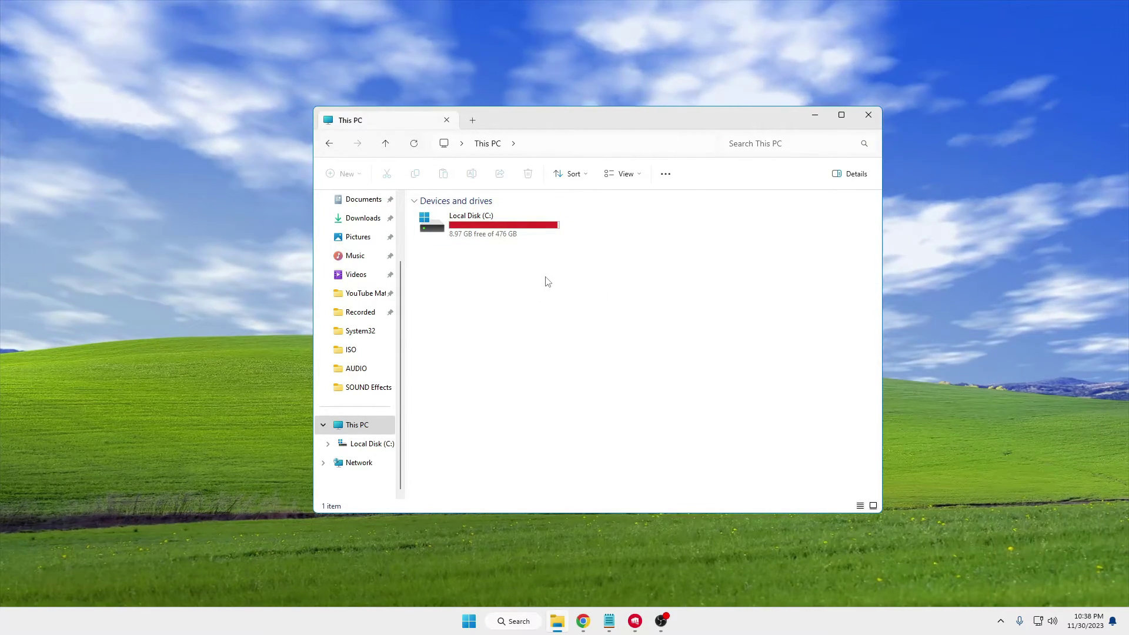
Step: Open the C:\Windows\Temp folder through Run with 'temp'
click(814, 117)
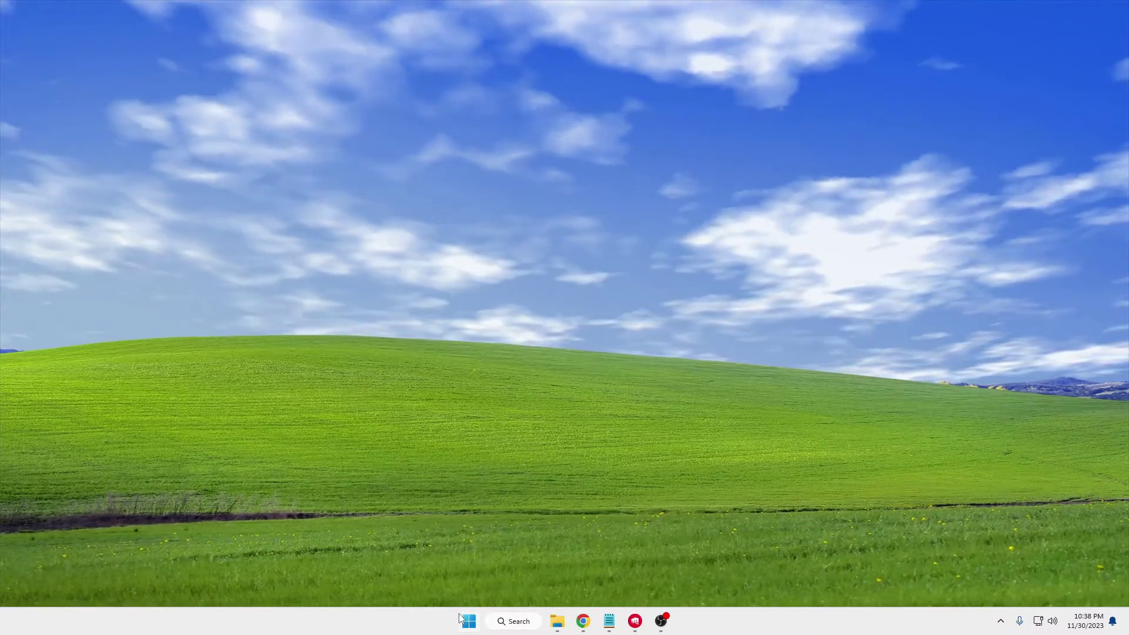
right_click(469, 621)
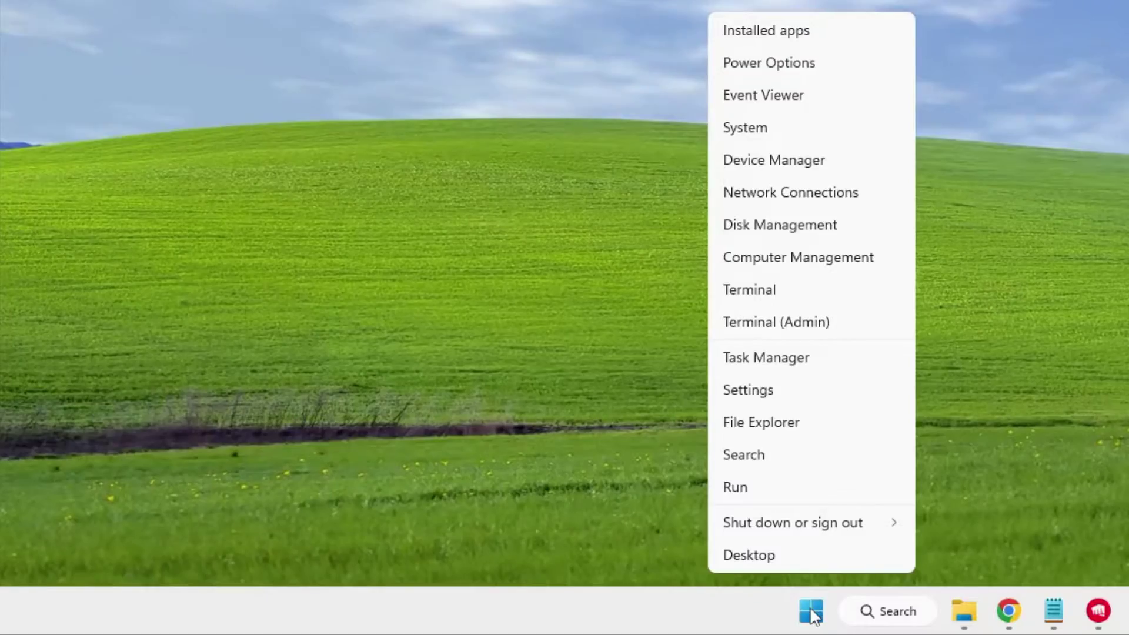
click(784, 491)
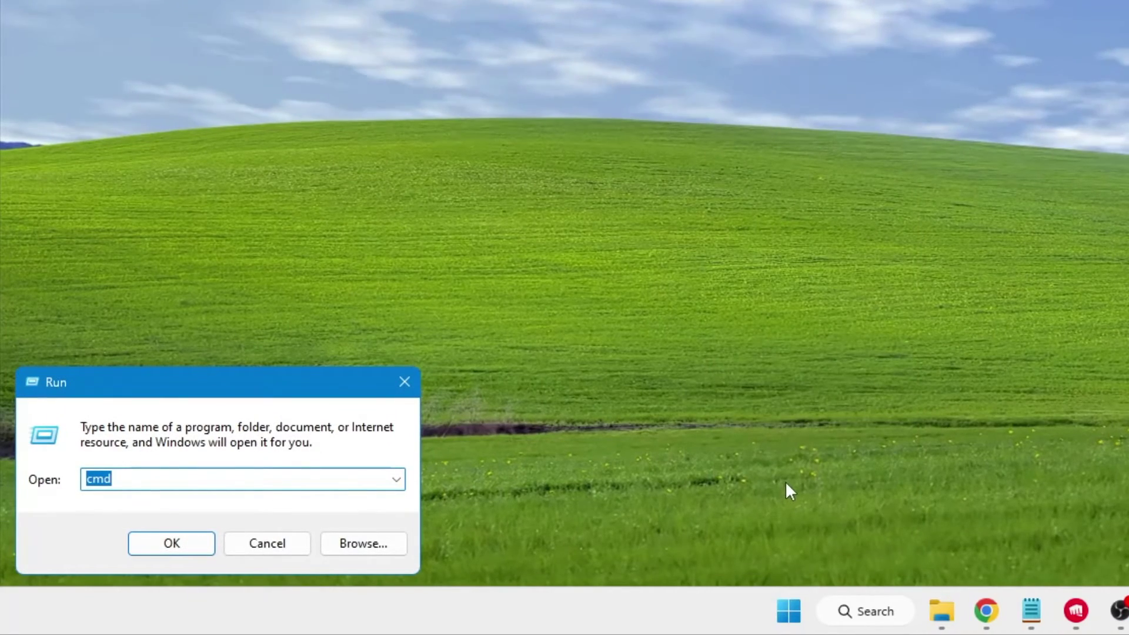
text(temp)
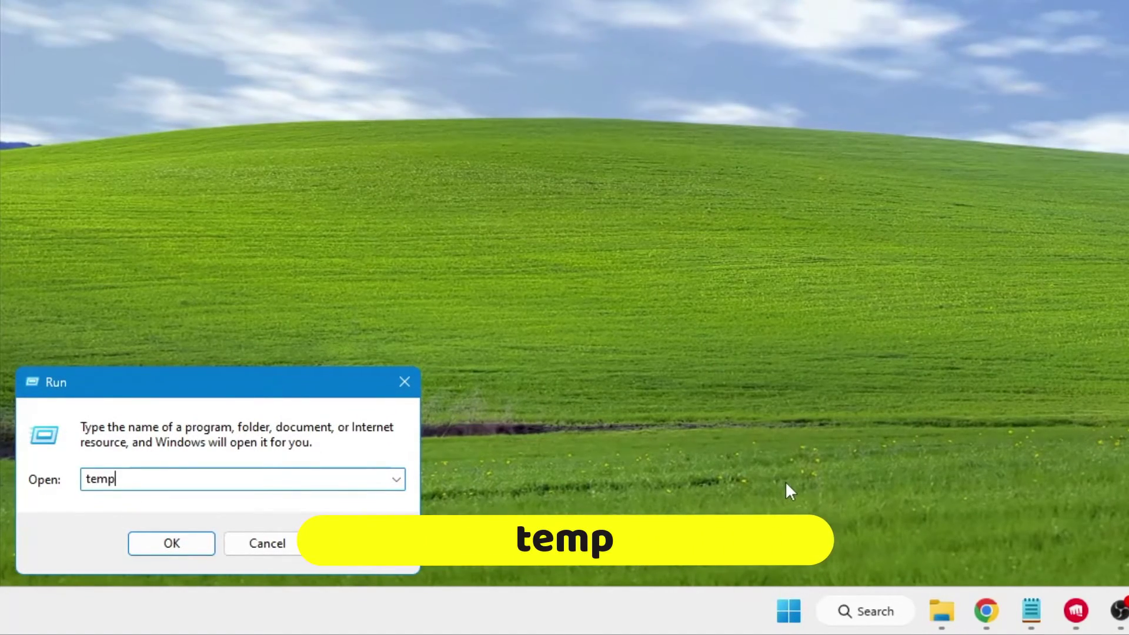
key(Return)
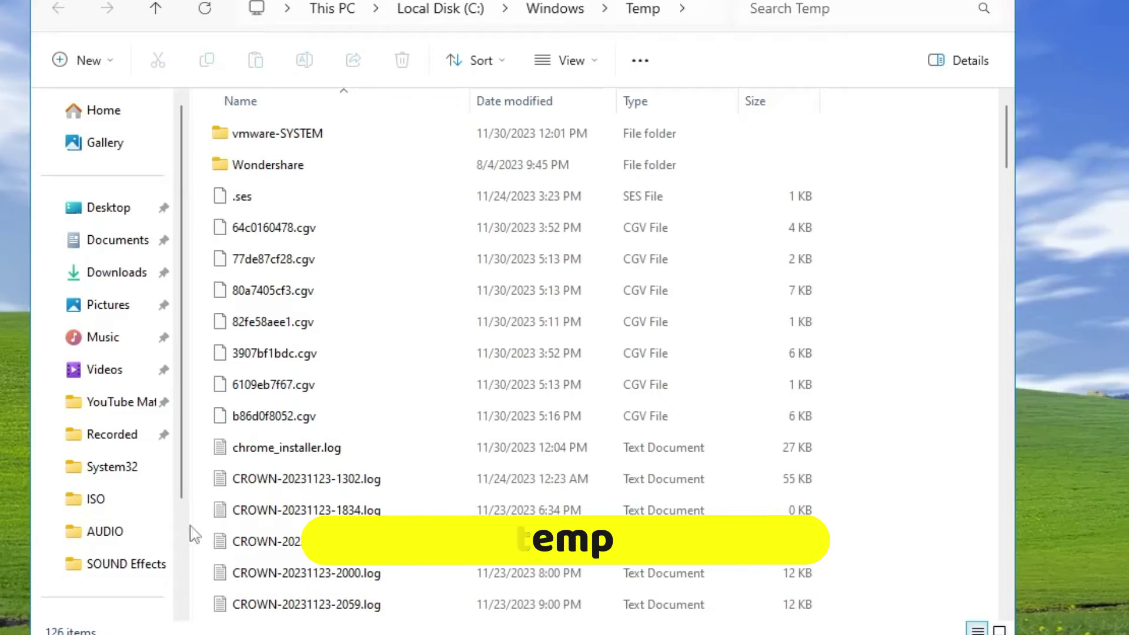
Step: Permanently delete all 126 Temp items with admin permission, skipping in-use files, and close the window
click(307, 263)
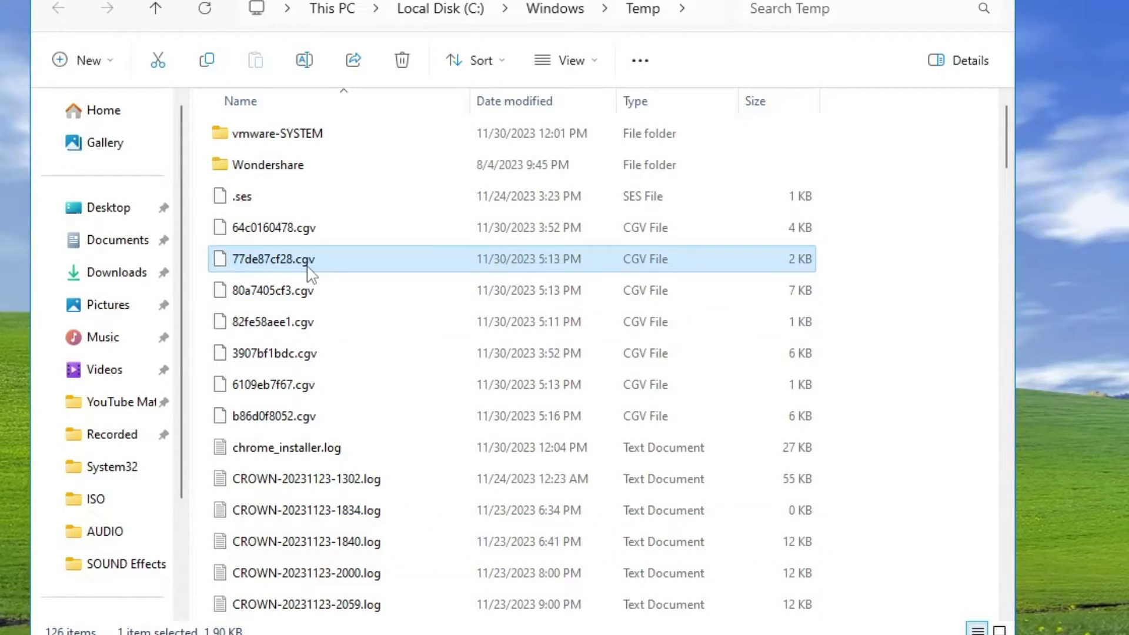
key(ctrl+a)
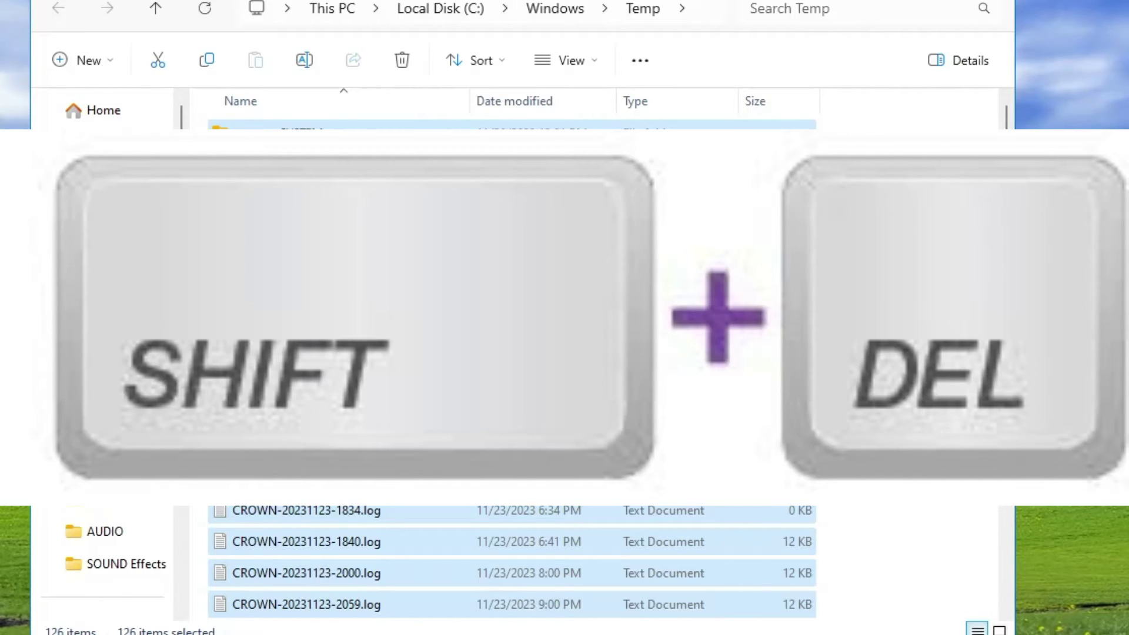
key(shift+Delete)
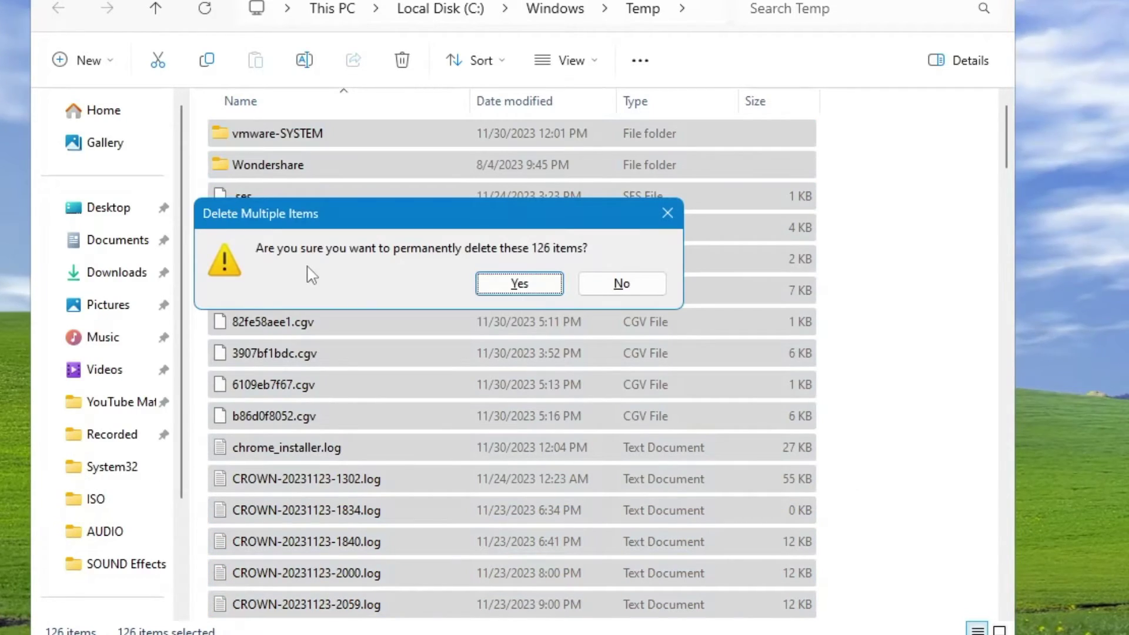
key(Return)
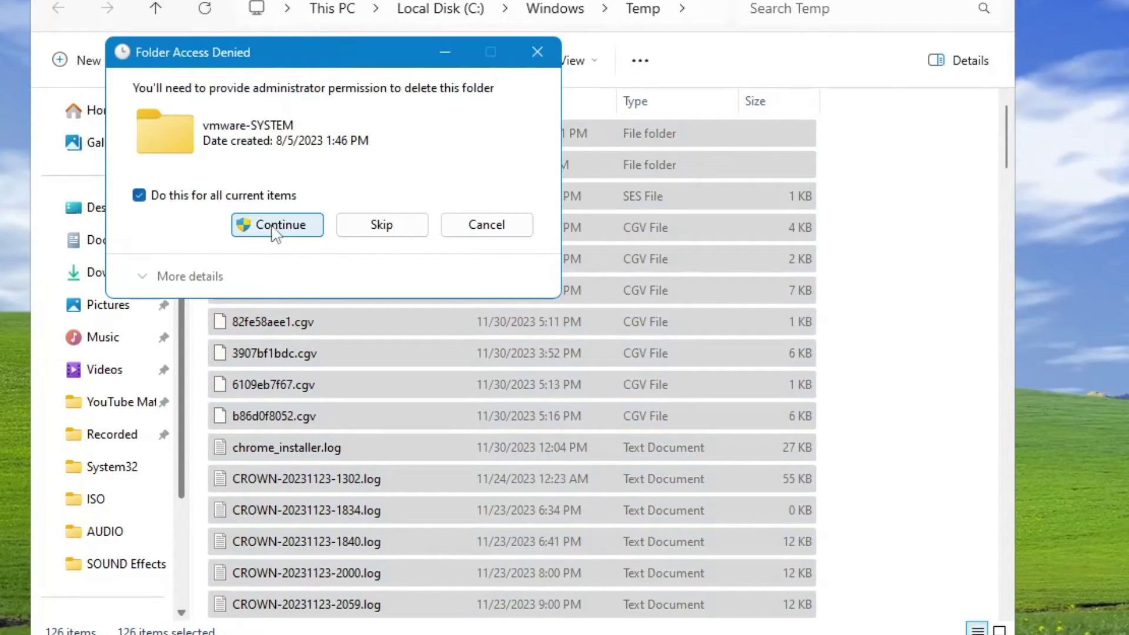
click(298, 234)
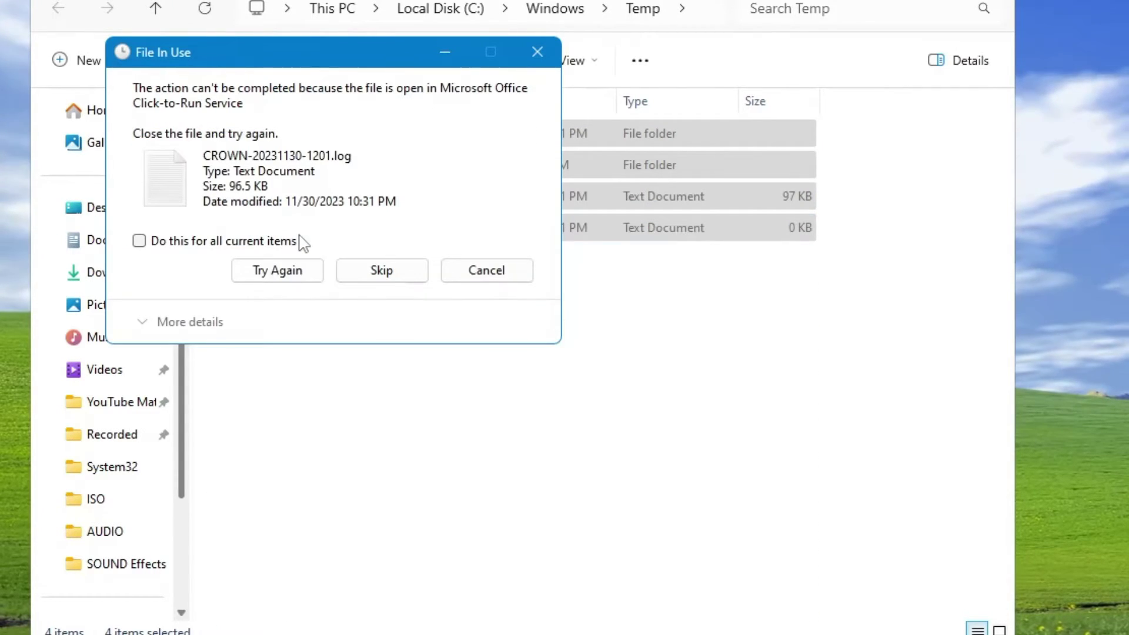
click(407, 278)
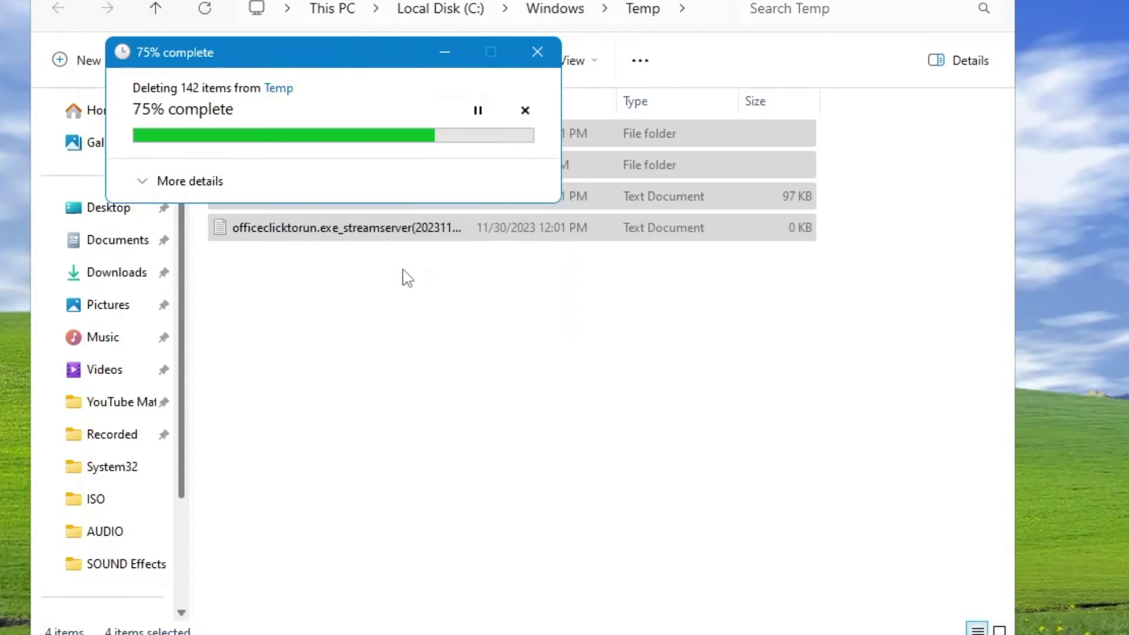
click(403, 274)
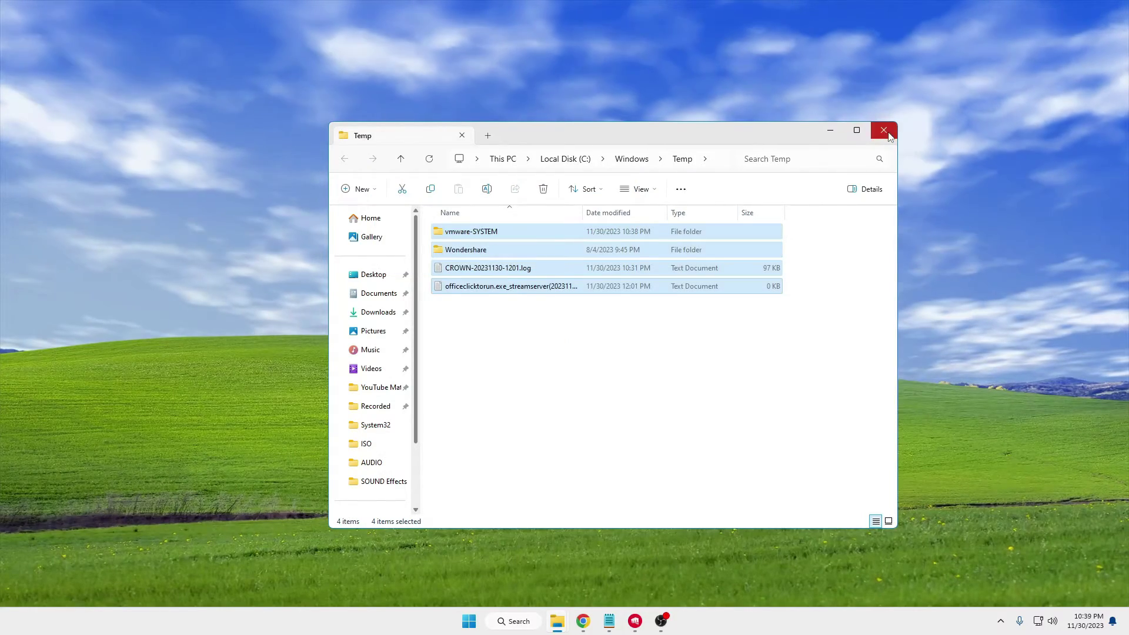
click(883, 130)
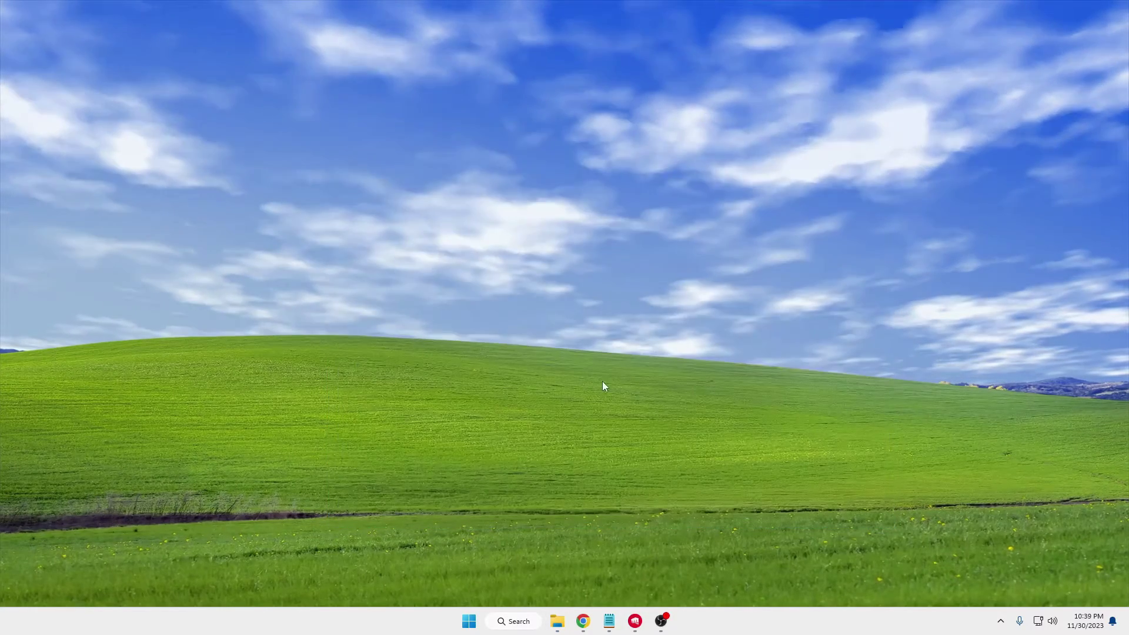
Step: Open the user's local Temp folder through Run with '%temp%'
right_click(469, 620)
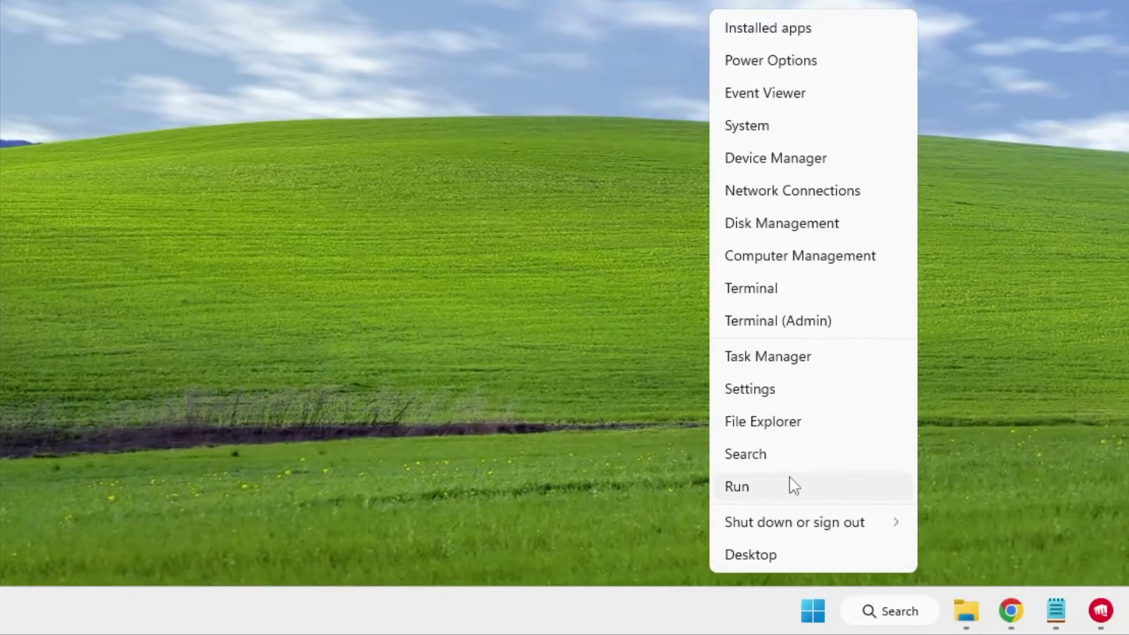
click(785, 491)
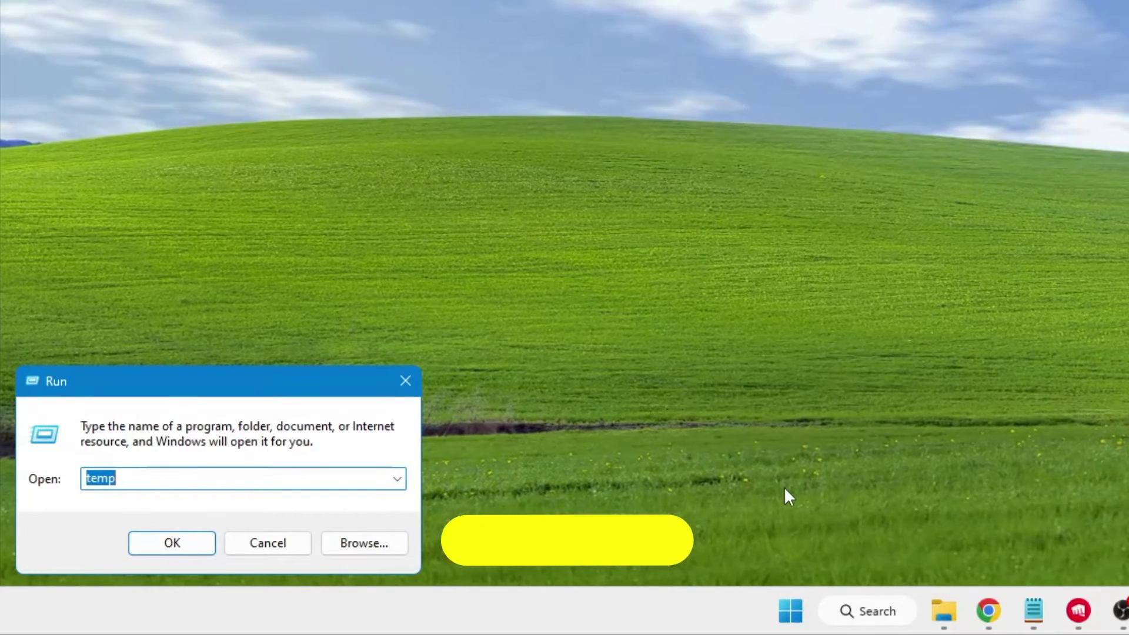
text(%temp%)
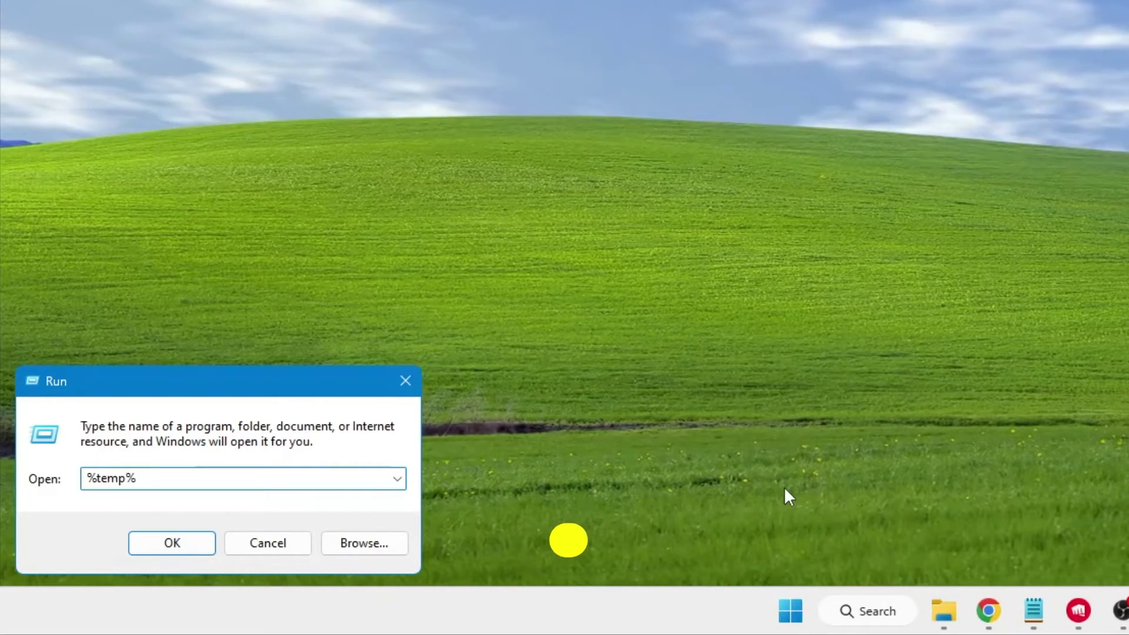
click(192, 542)
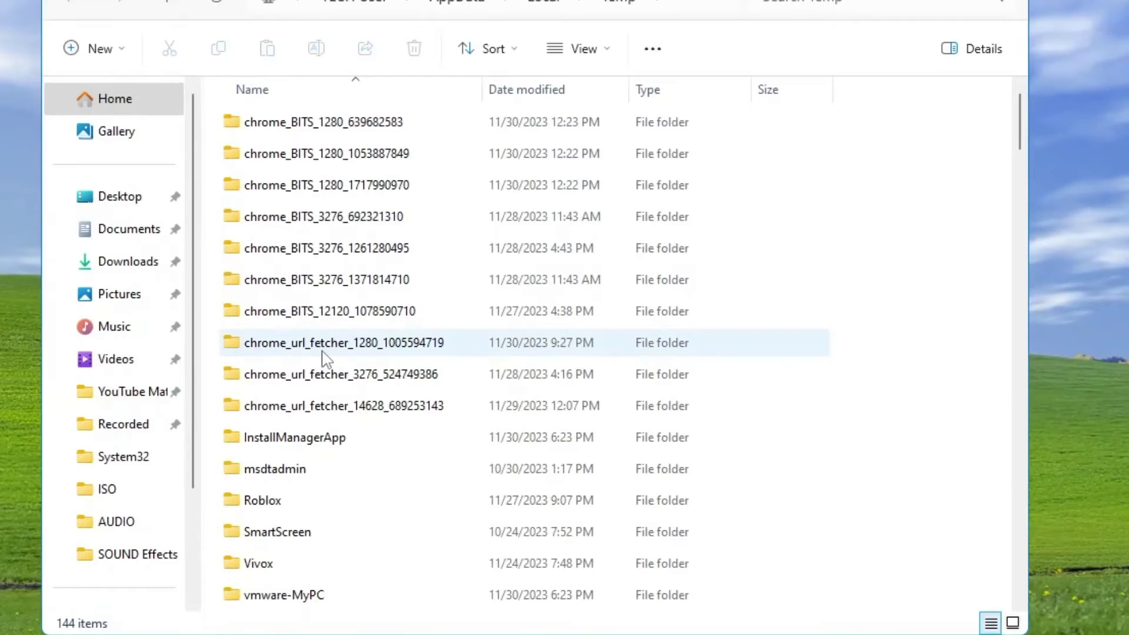
Step: Permanently delete all its items, skipping in-use and missing files, then close the window
click(874, 187)
key(ctrl+a)
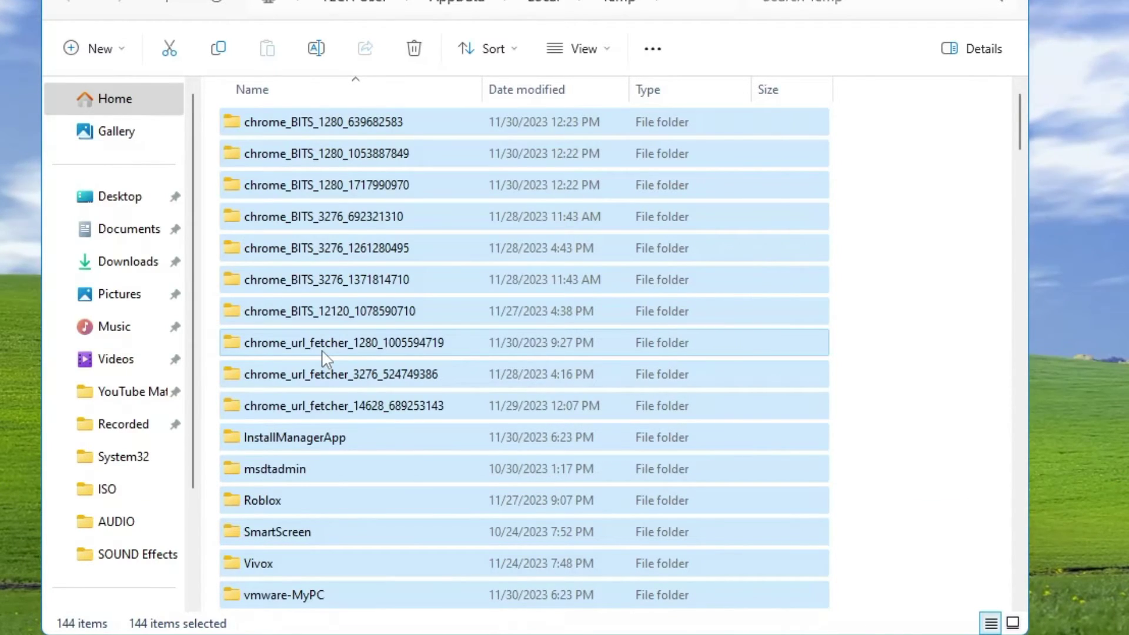
key(shift+Delete)
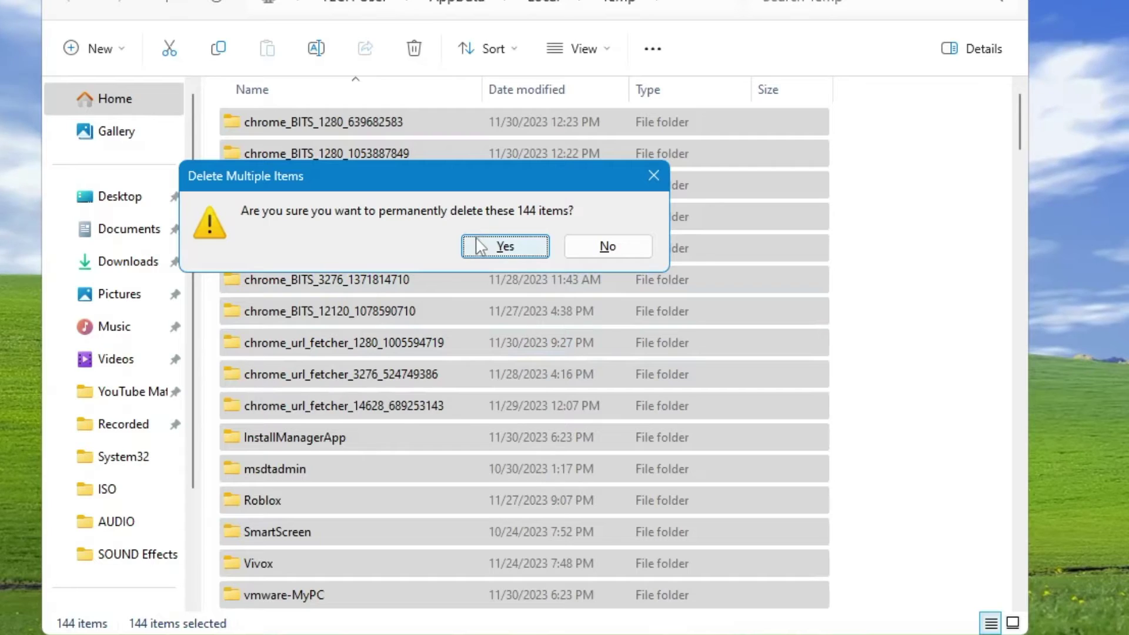
click(480, 246)
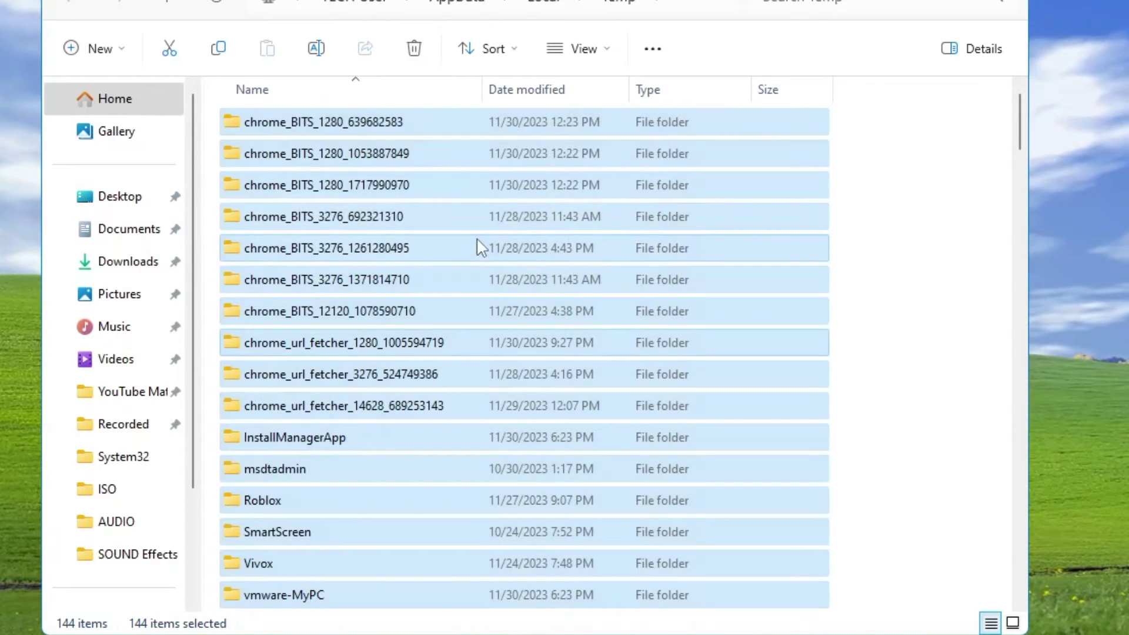
click(372, 130)
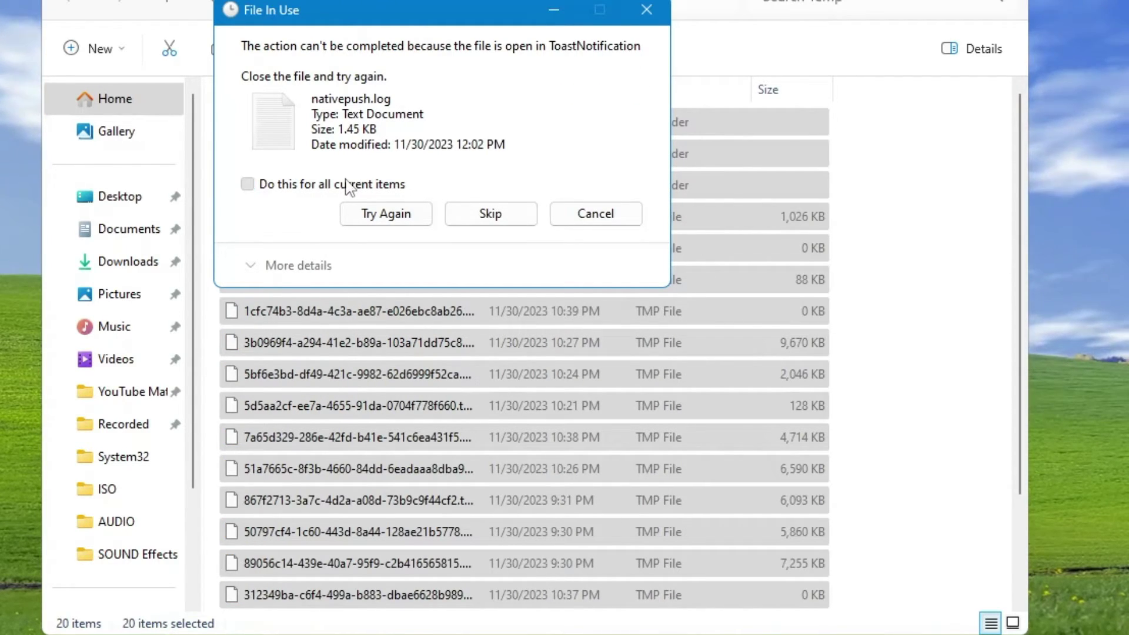
click(482, 218)
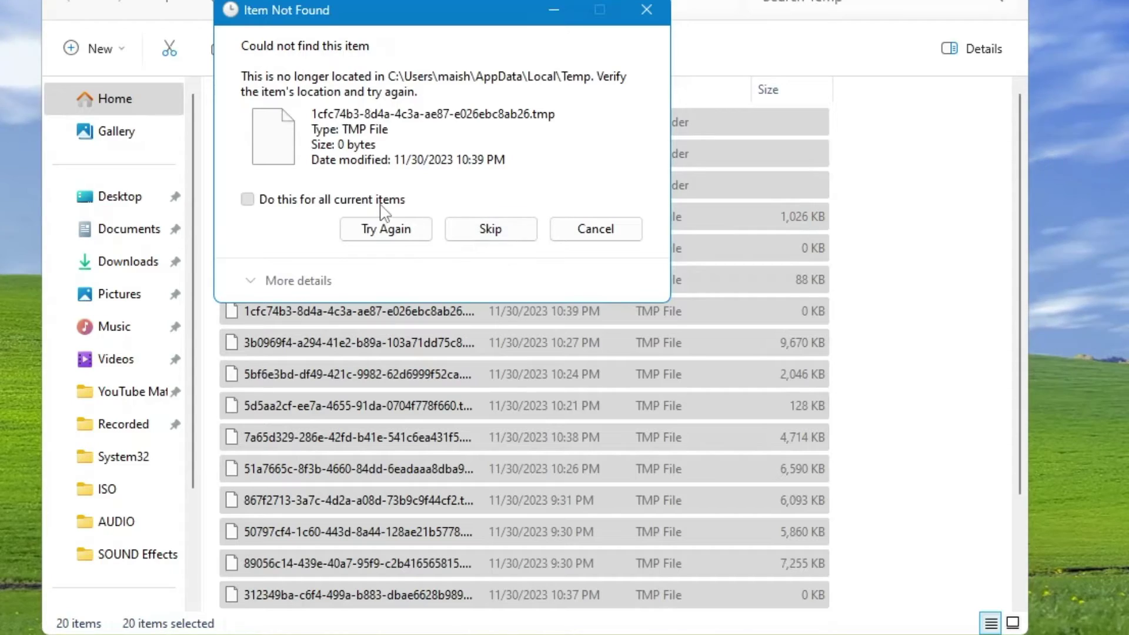
click(492, 231)
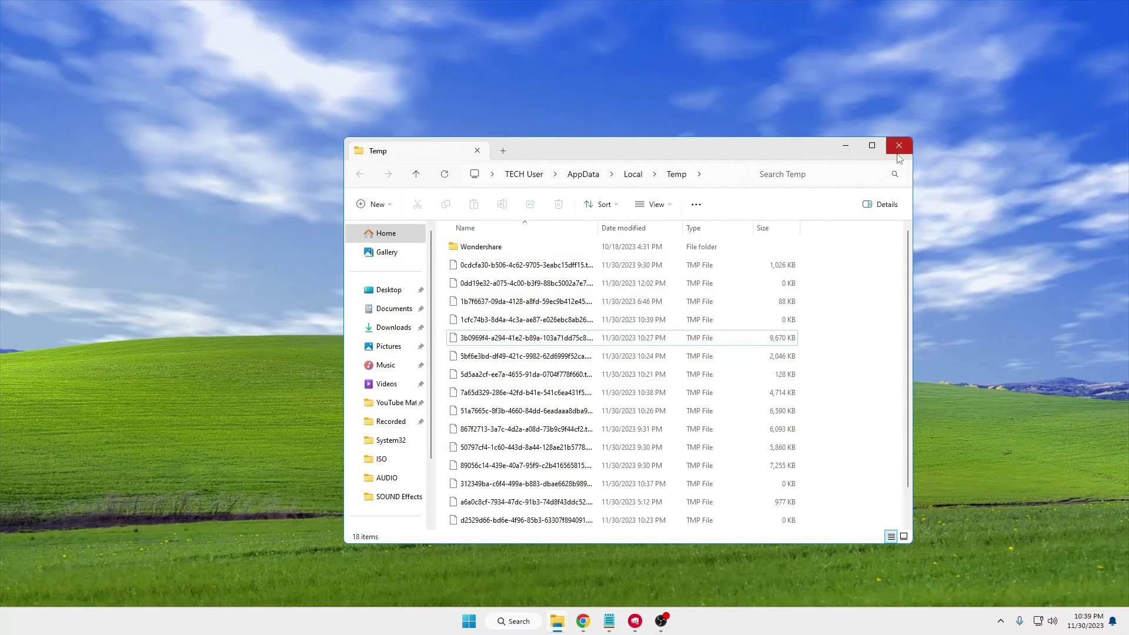
click(898, 154)
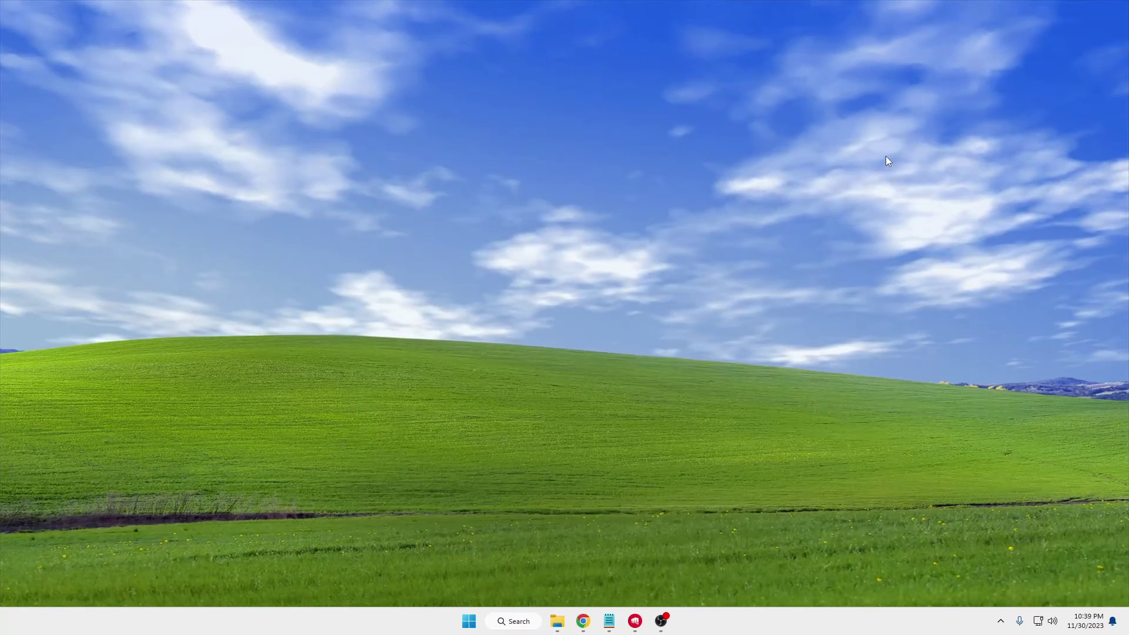
Step: Open Settings > System > Storage, showing Local Disk C: with 50.7 GB free of 476 GB
right_click(472, 626)
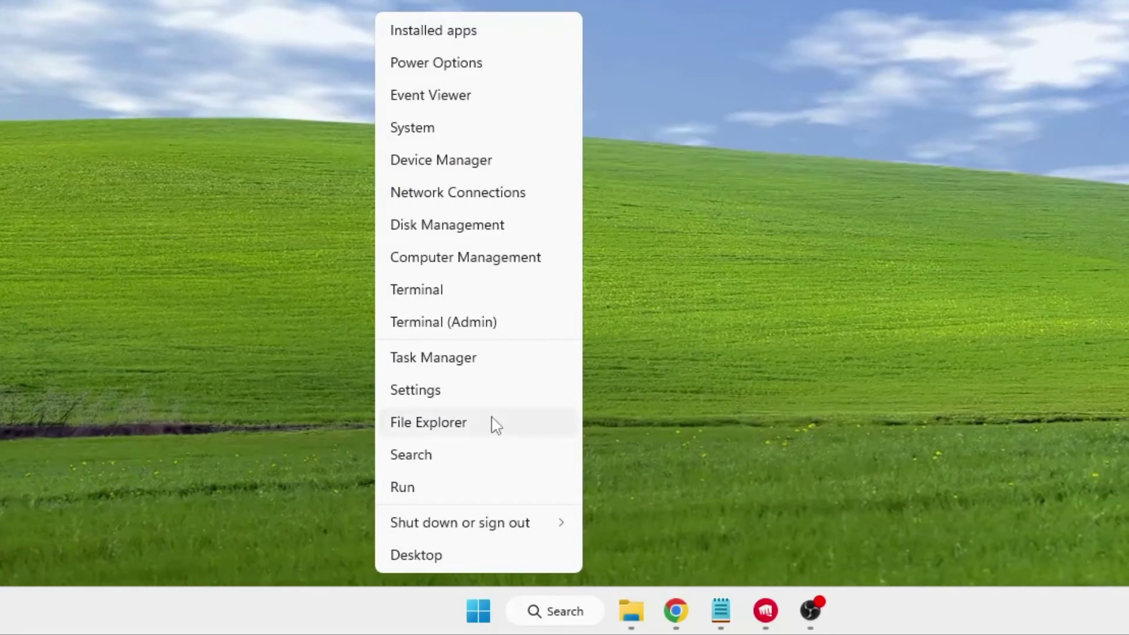
click(464, 389)
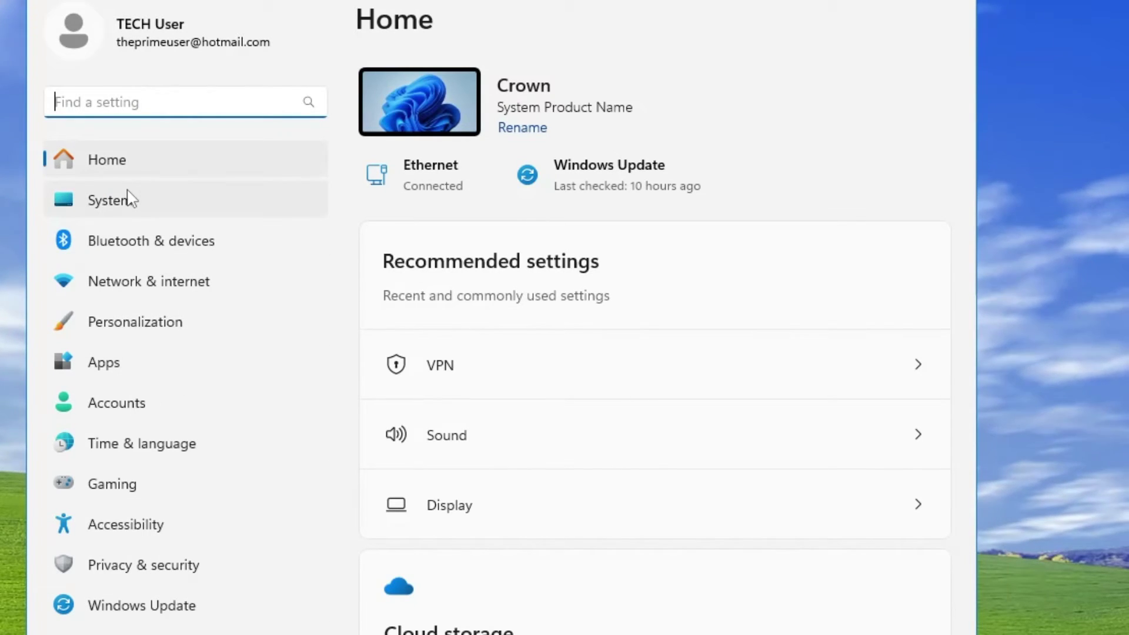
click(128, 203)
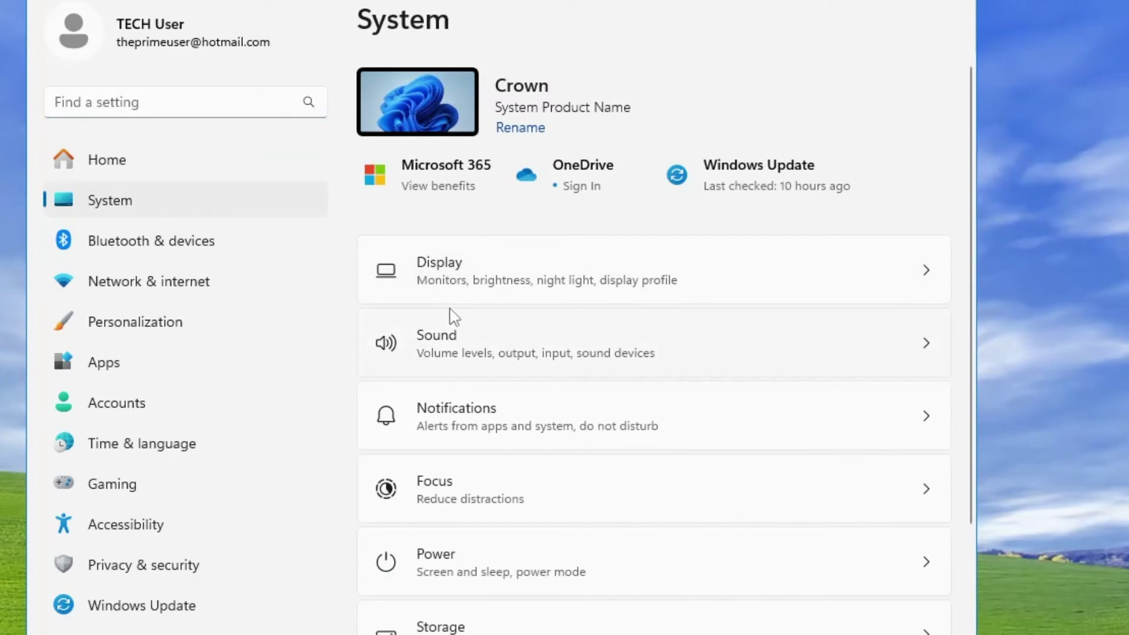
scroll(459, 332, down, 2)
click(479, 523)
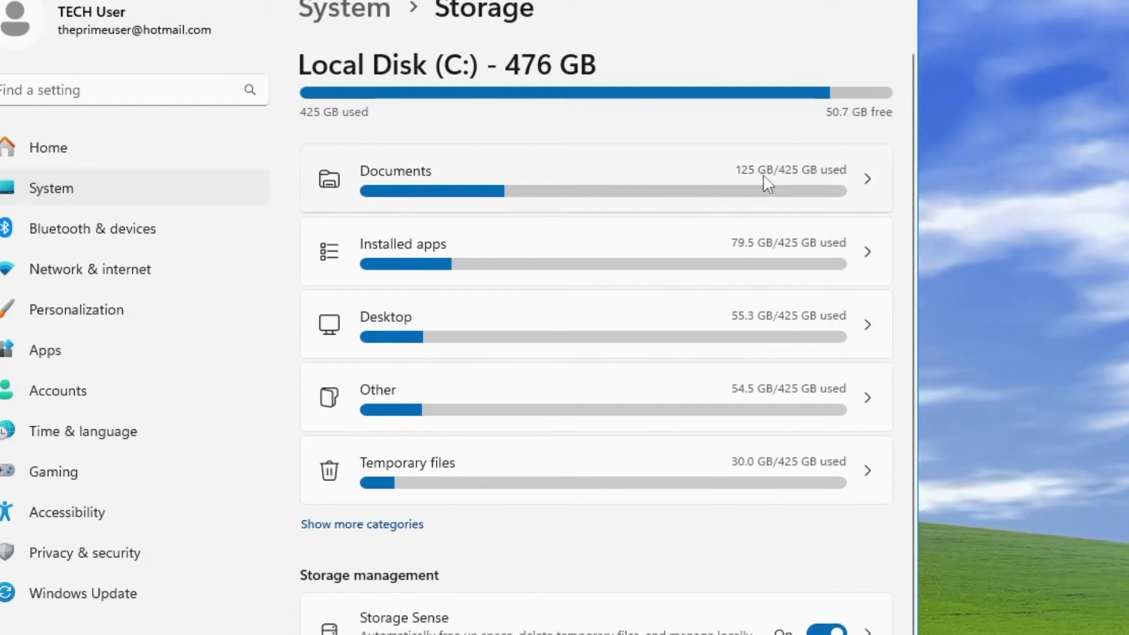
Step: Open the Documents folder from Storage, permanently delete the PowerToys folder, and close the window
click(511, 186)
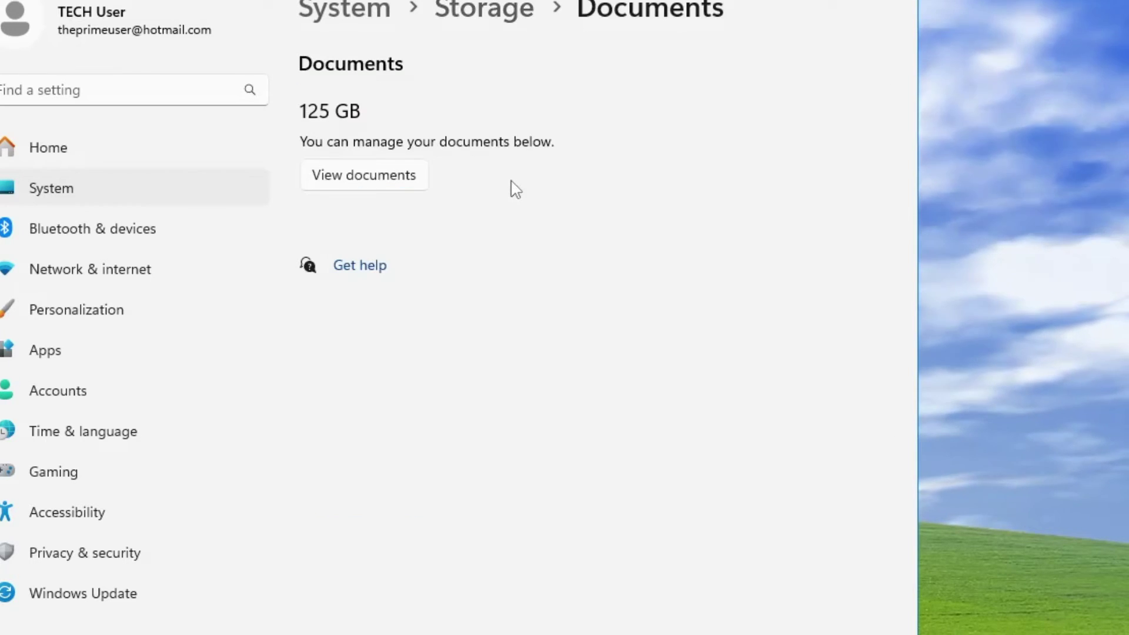
click(365, 179)
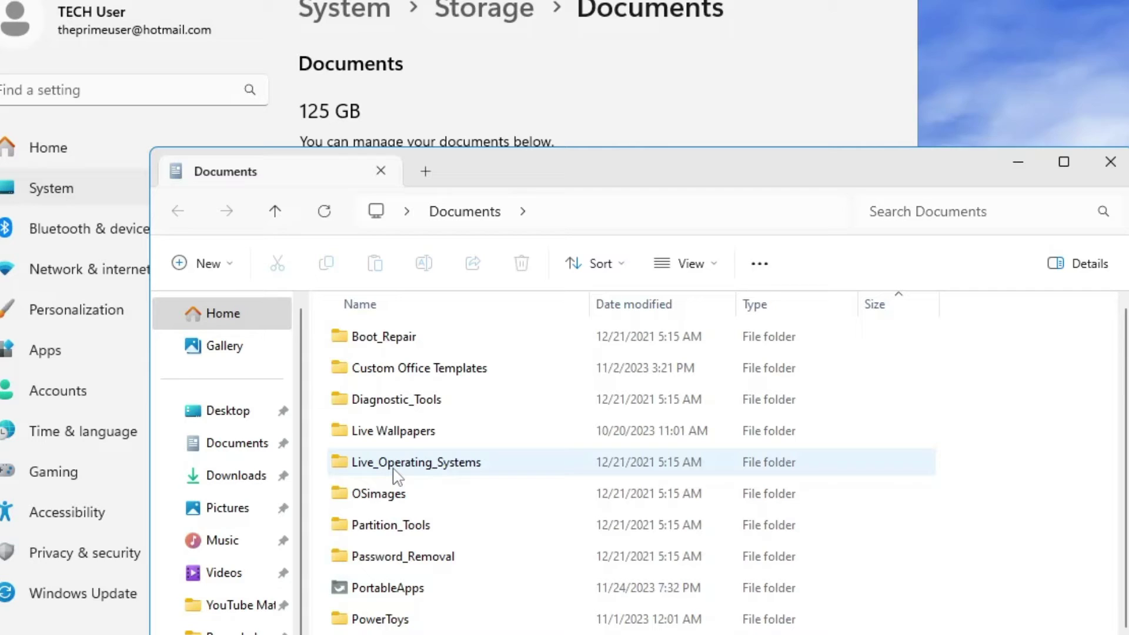
scroll(400, 479, down, 1)
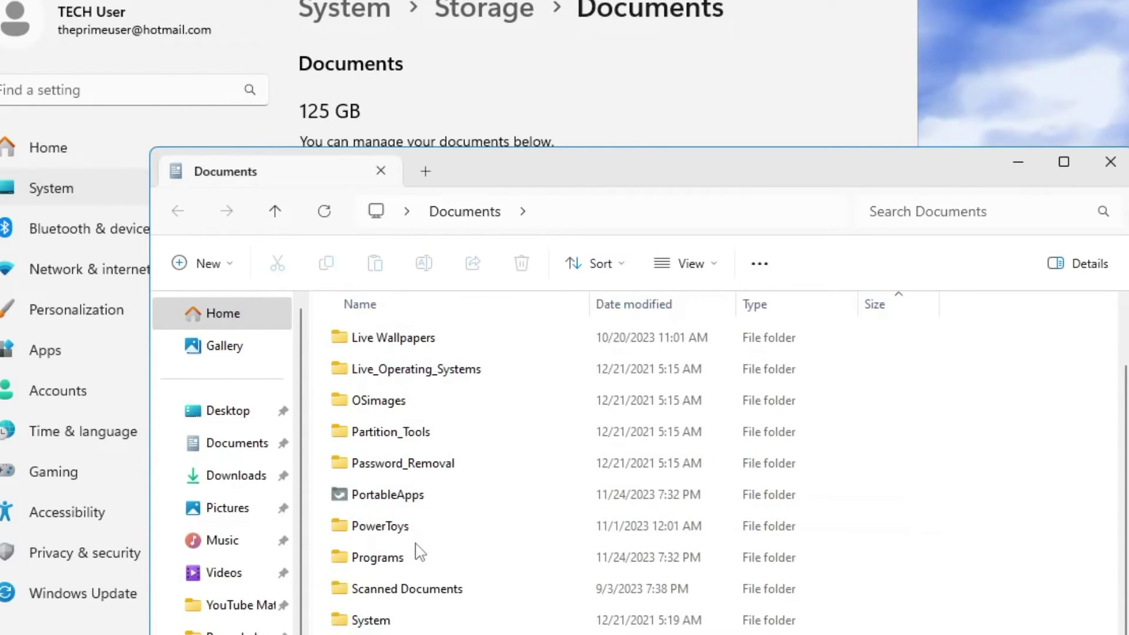
click(407, 541)
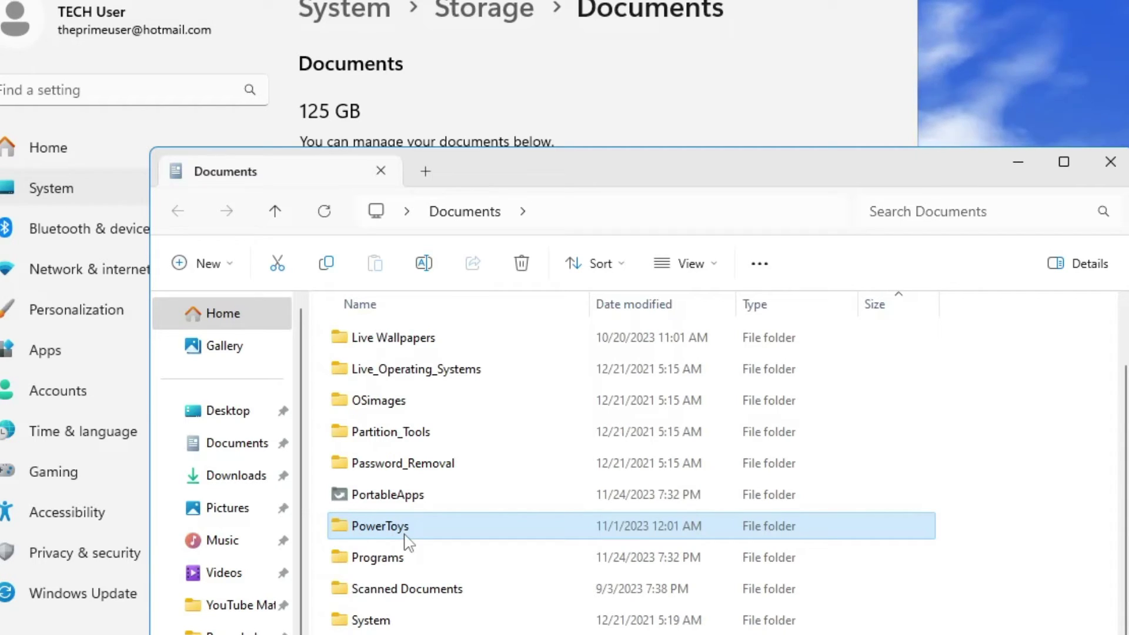
key(shift+Delete)
key(Return)
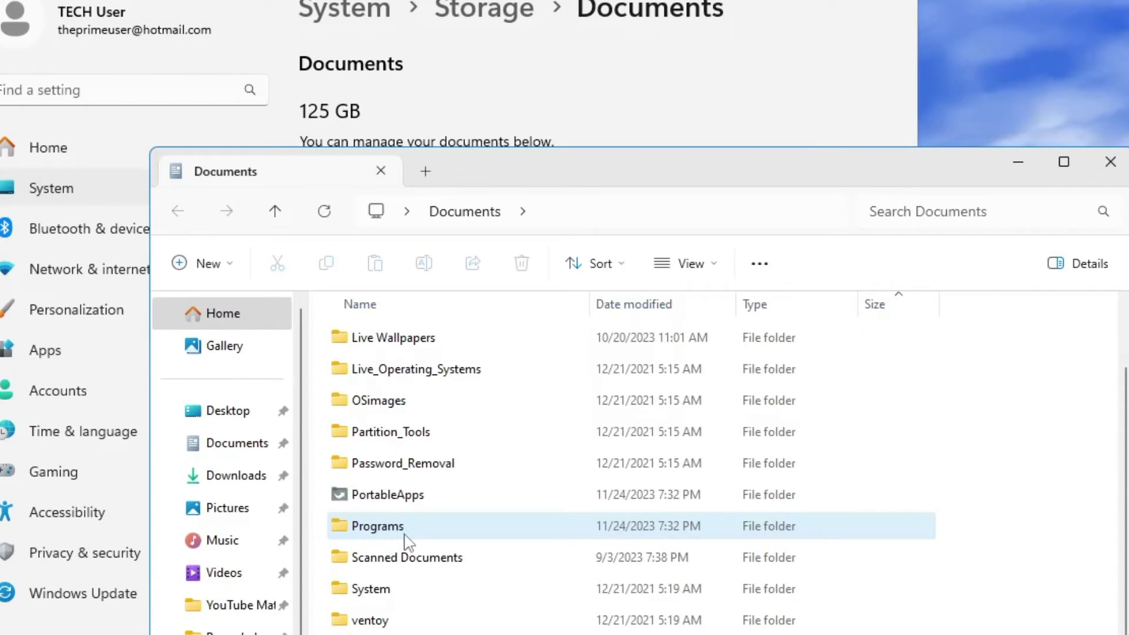
scroll(405, 537, down, 2)
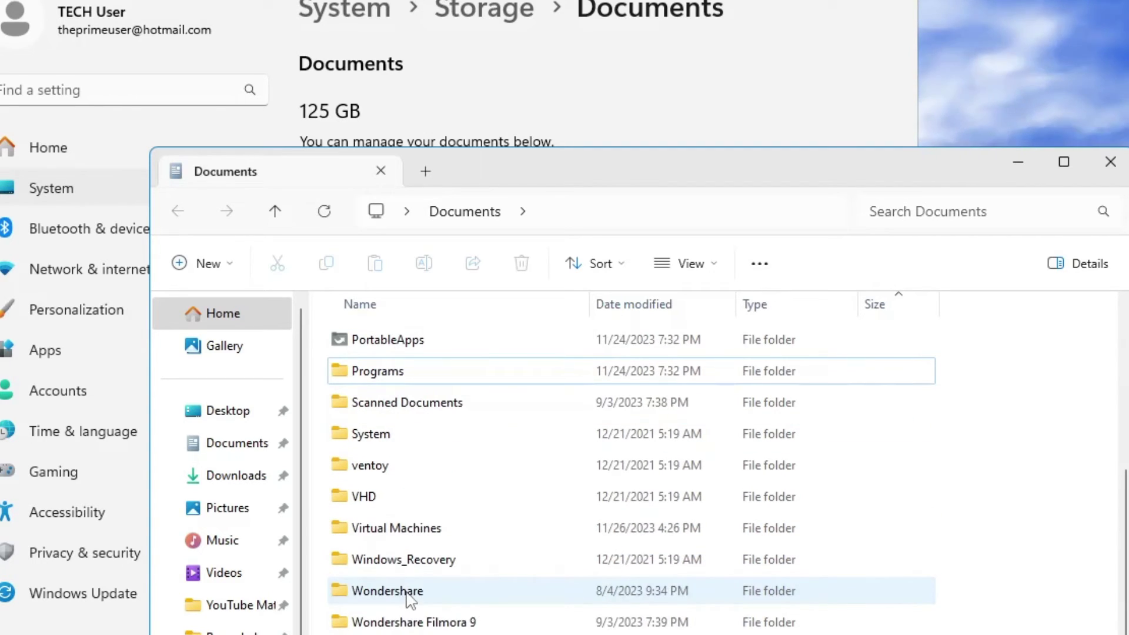
scroll(632, 471, up, 3)
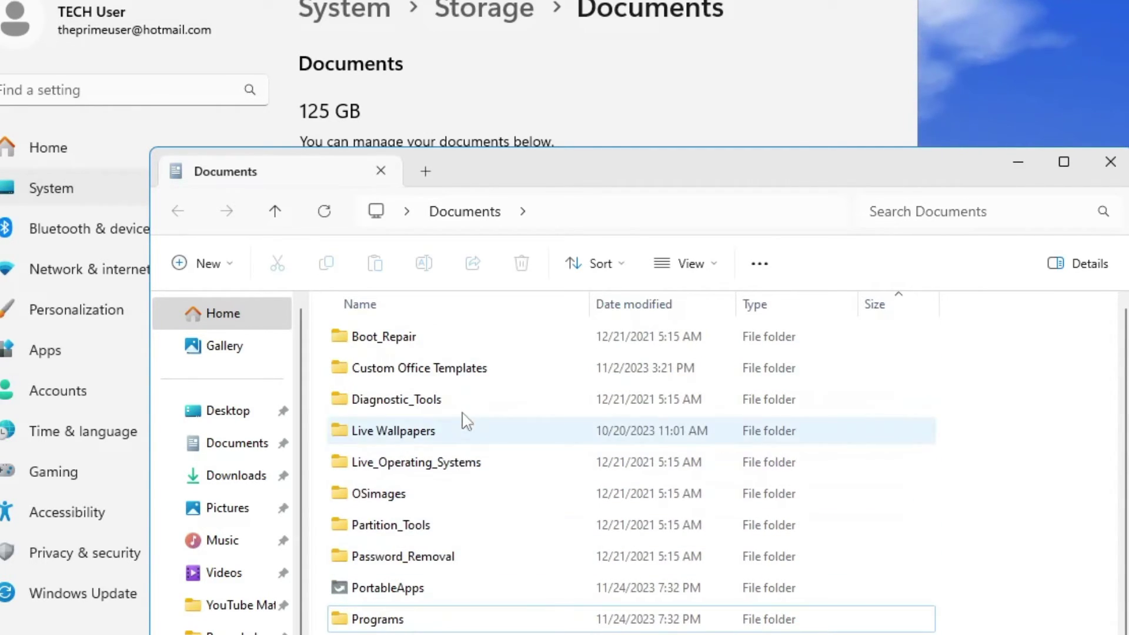
click(1109, 161)
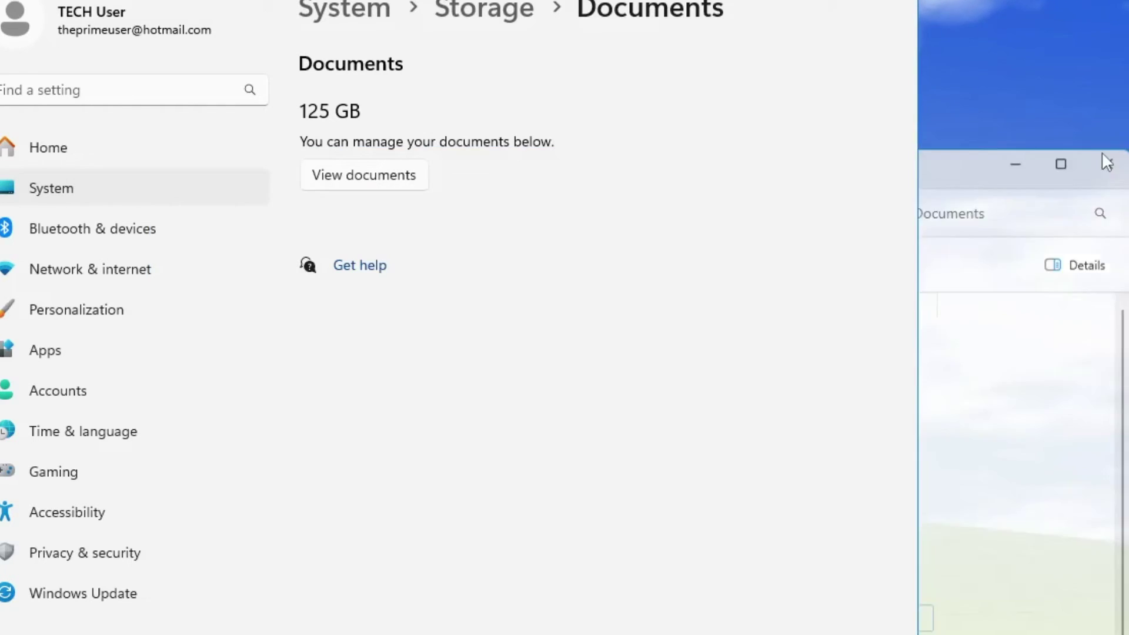
Step: Open Temporary files from Storage and include the 20.4 GB Recycle Bin, totalling 24.4 GB selected
key(alt+Left)
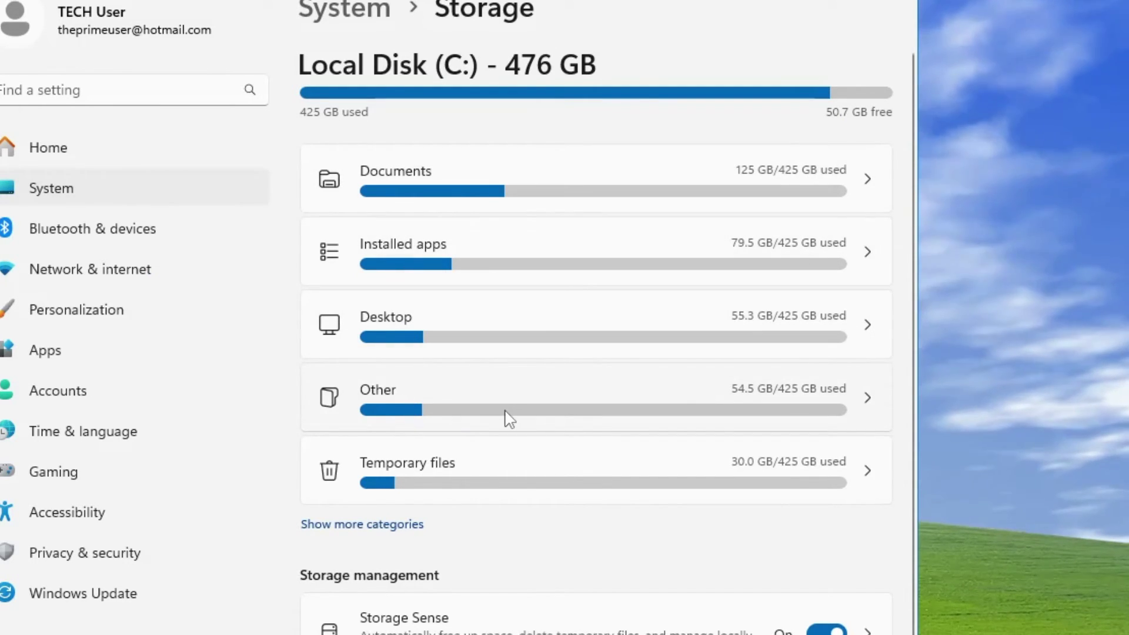
scroll(500, 416, down, 2)
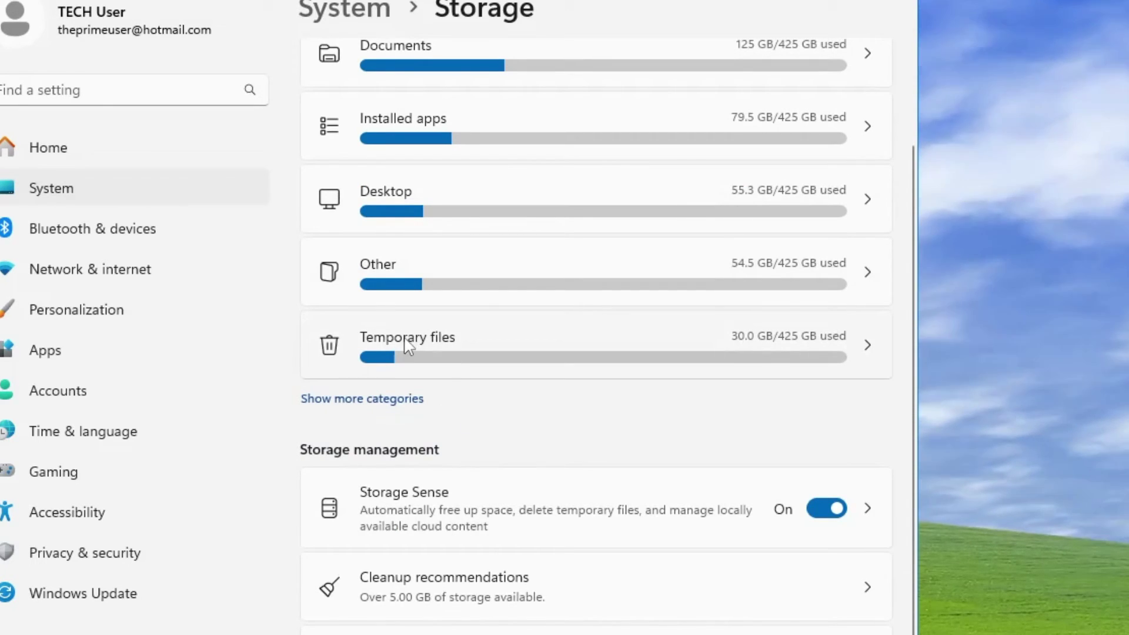
click(435, 347)
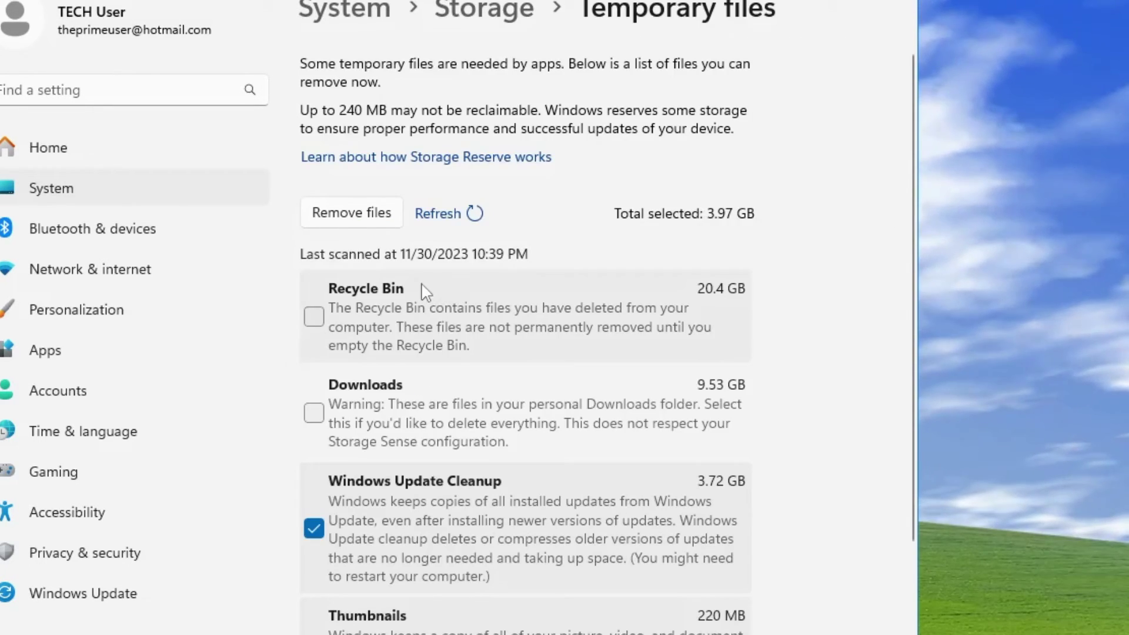
scroll(411, 295, down, 4)
scroll(393, 296, up, 2)
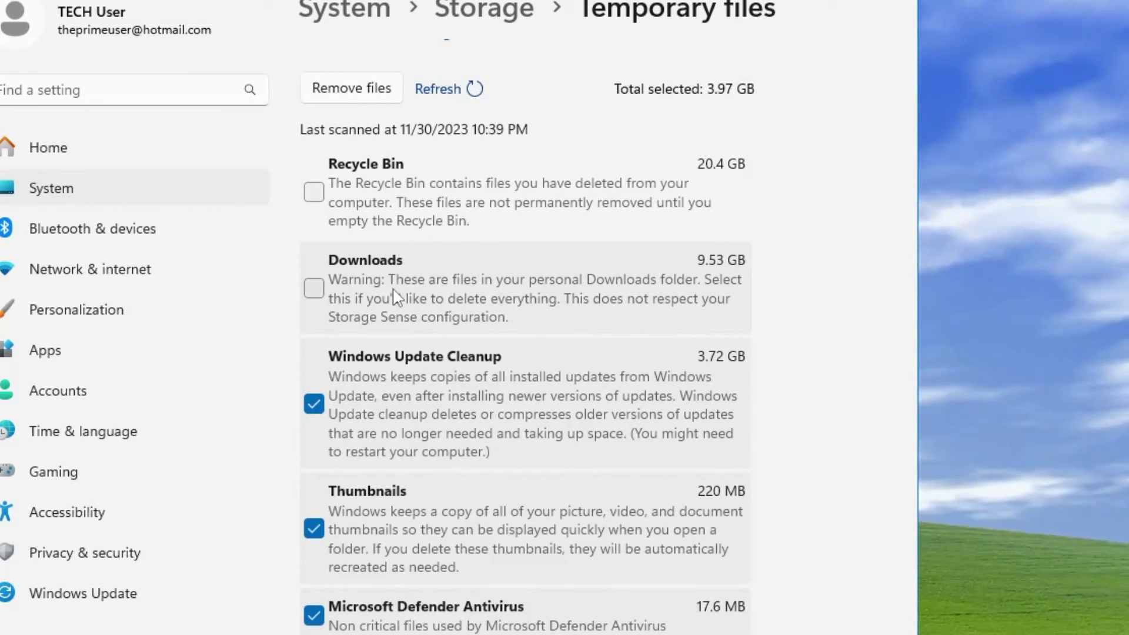
scroll(392, 294, up, 2)
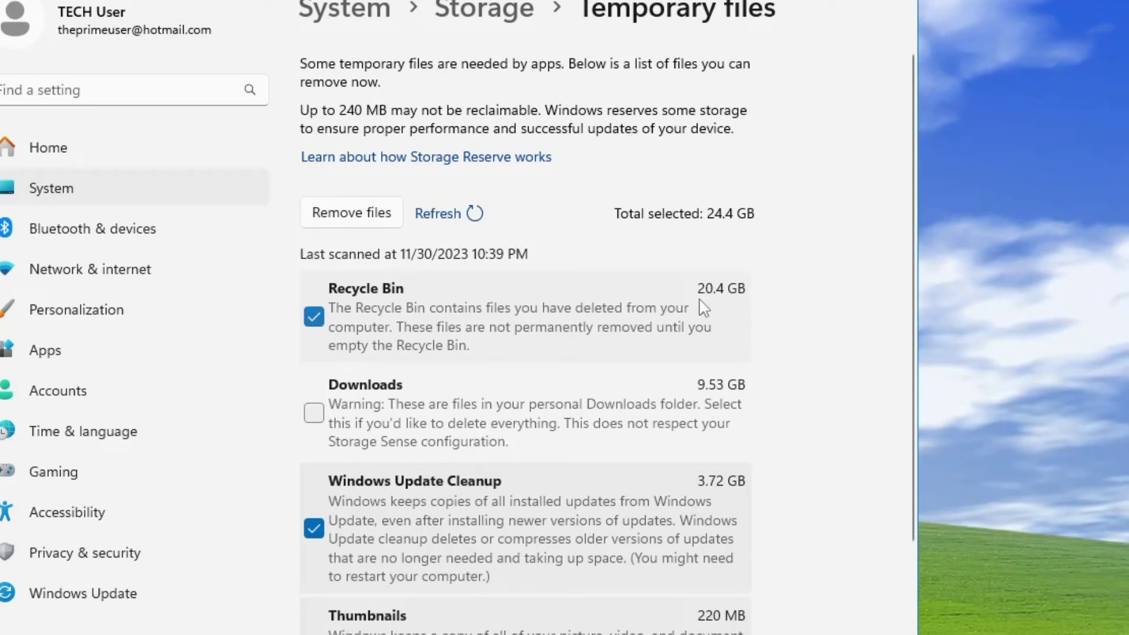
scroll(376, 396, down, 2)
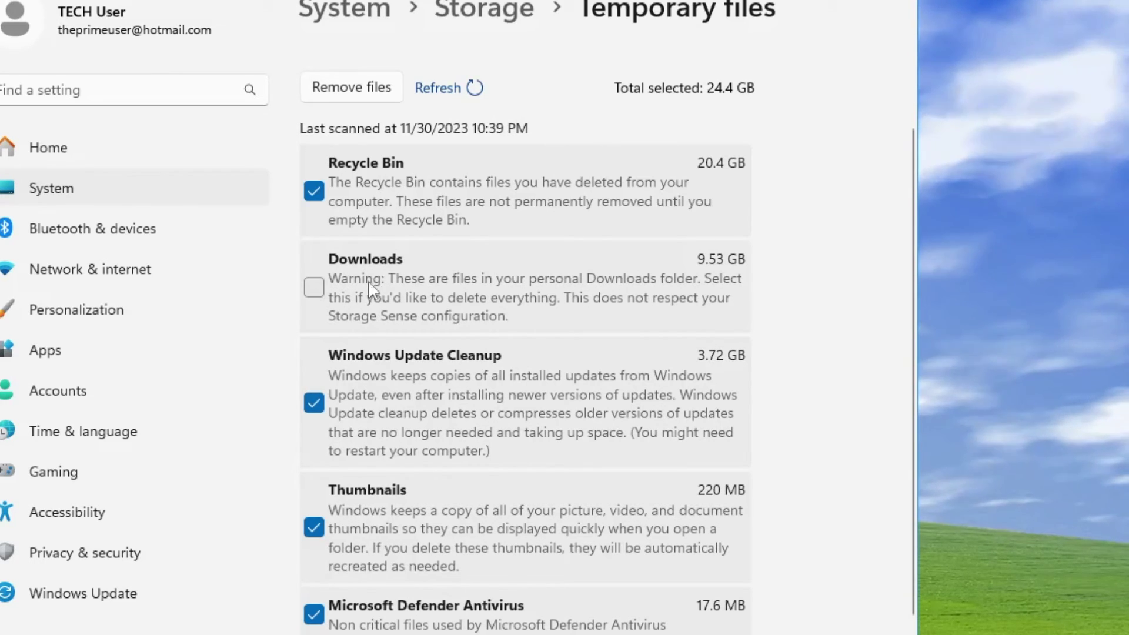
scroll(368, 280, down, 2)
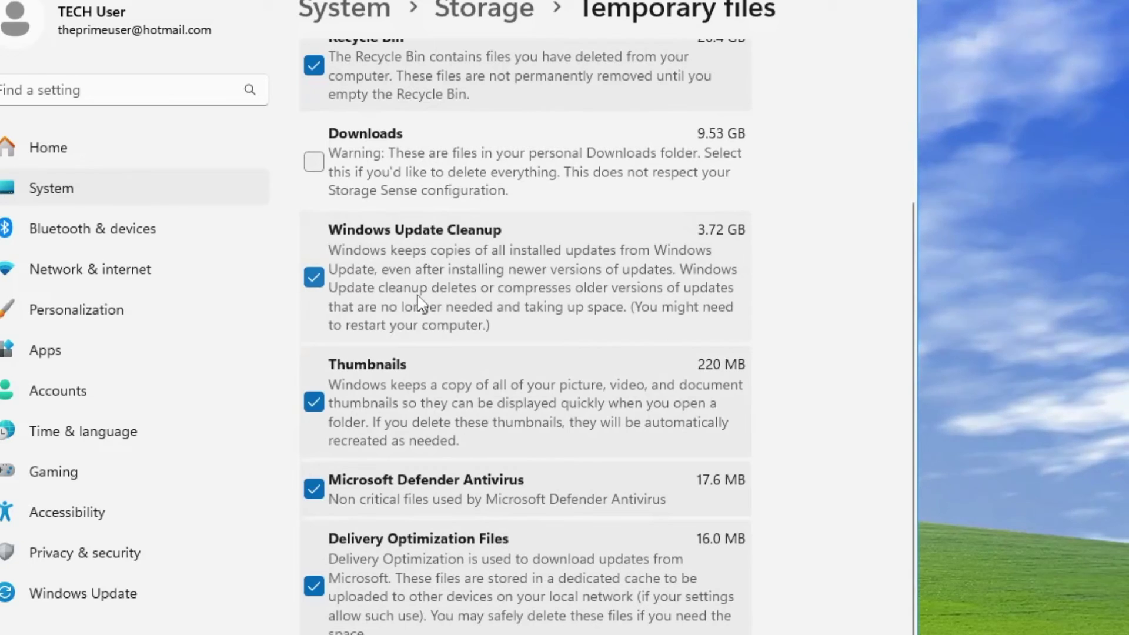
scroll(418, 302, down, 4)
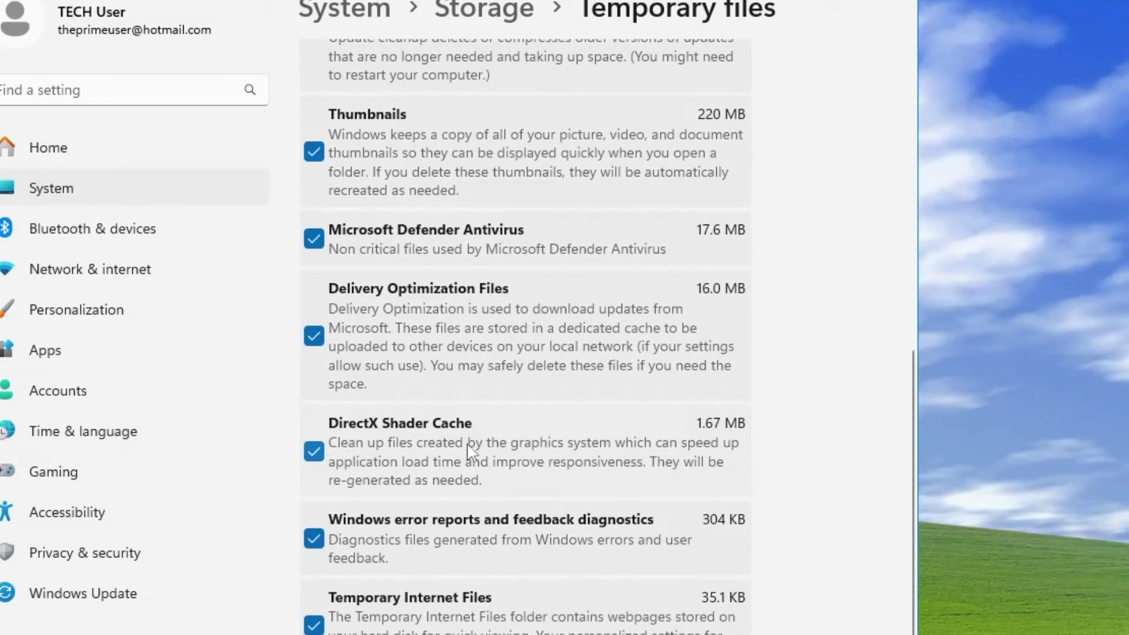
scroll(428, 416, up, 8)
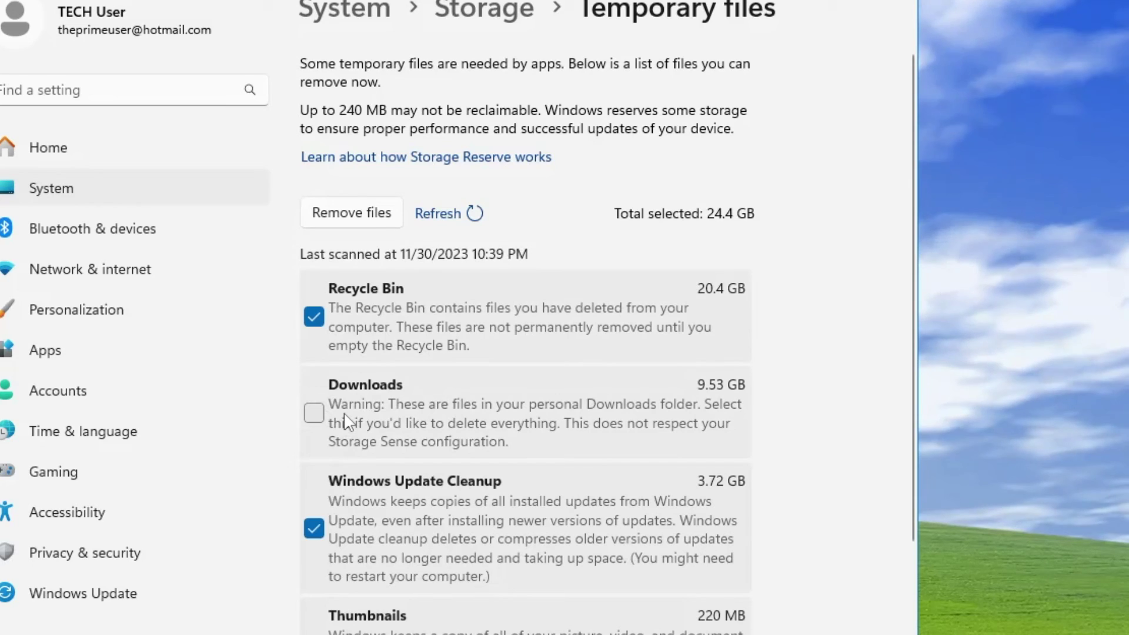
Step: Remove the selected temporary files and confirm This PC shows 71.1 GB free on C:
click(363, 216)
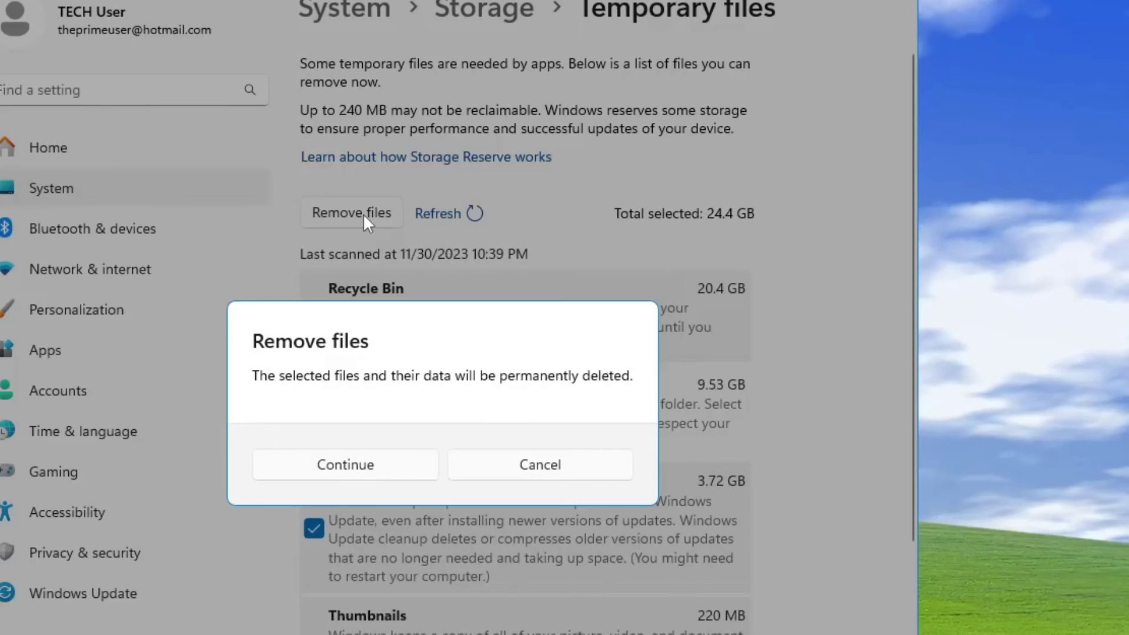
click(346, 466)
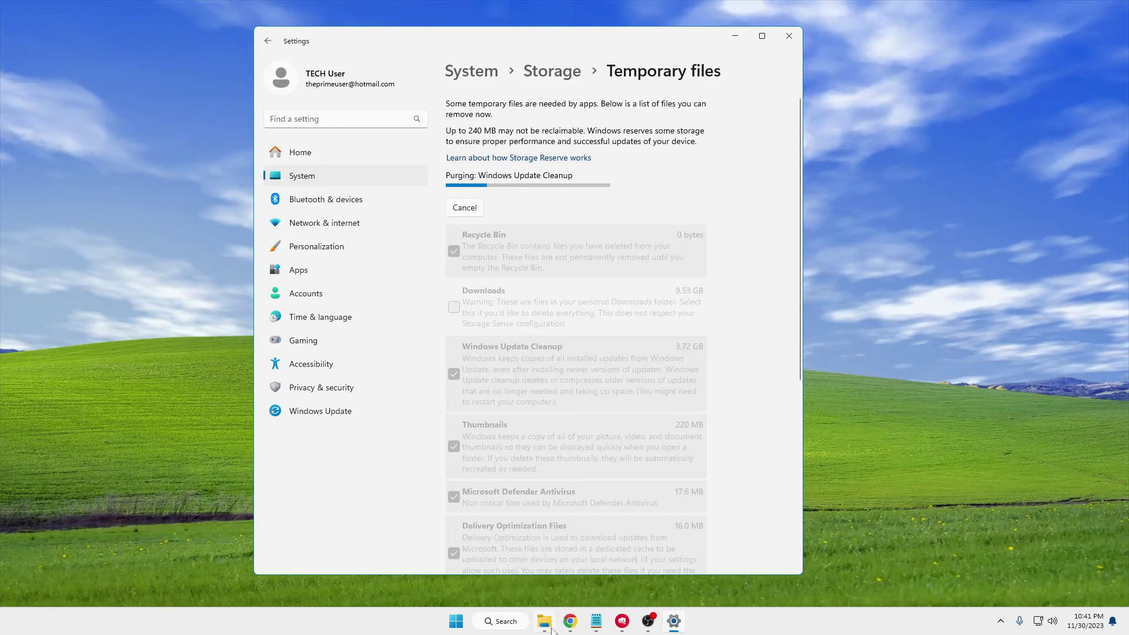
click(550, 631)
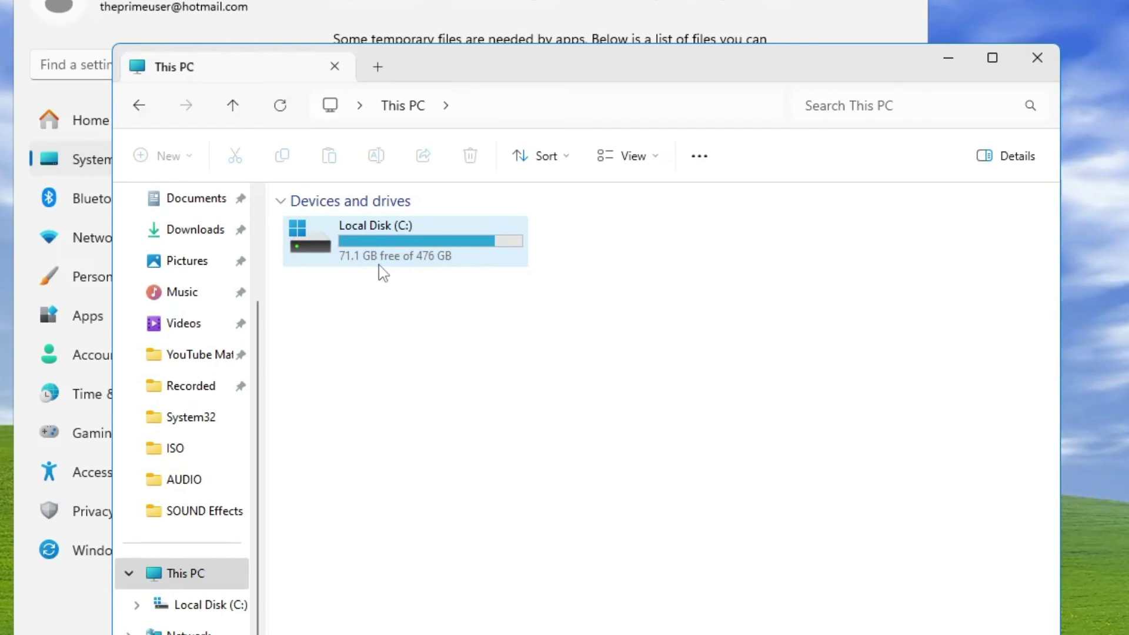
mouse_move(379, 264)
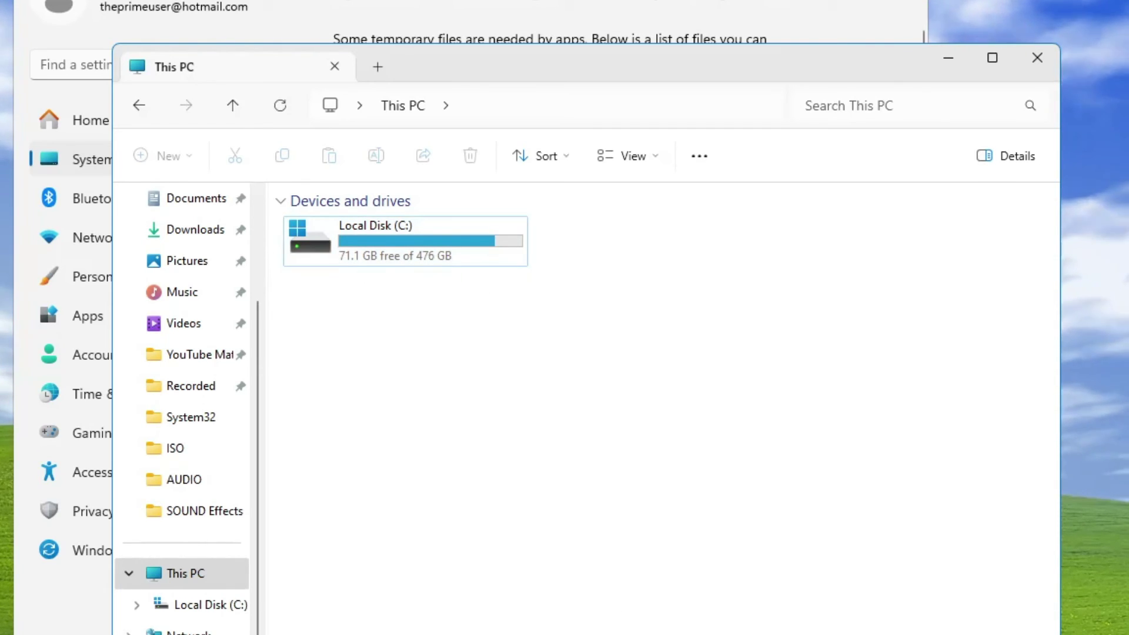
key(alt+Tab)
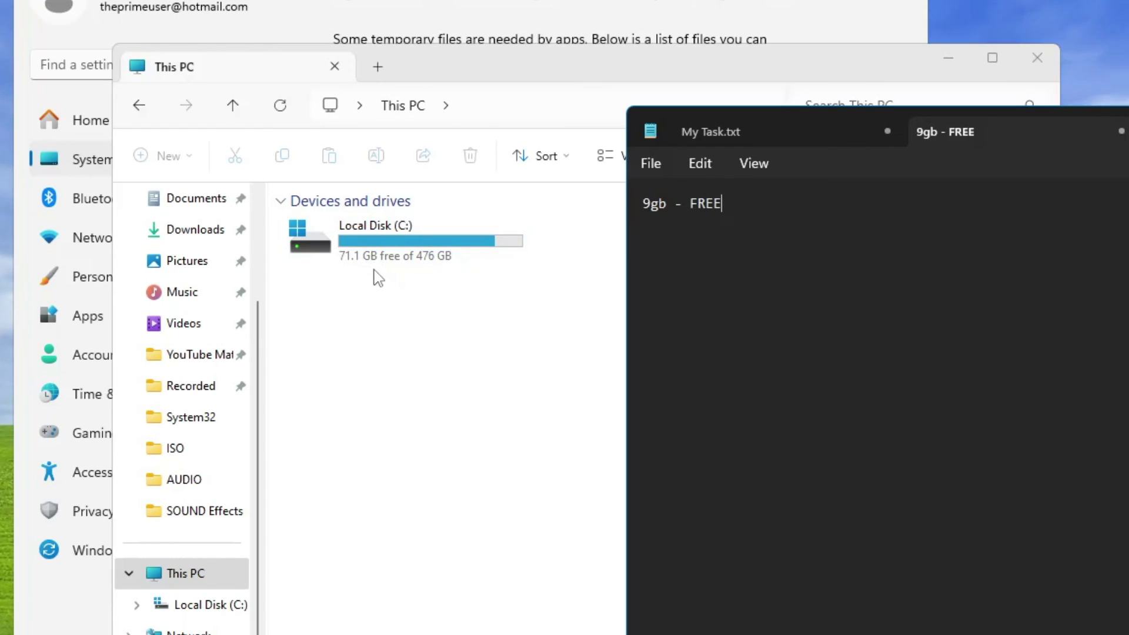
key(super+Down)
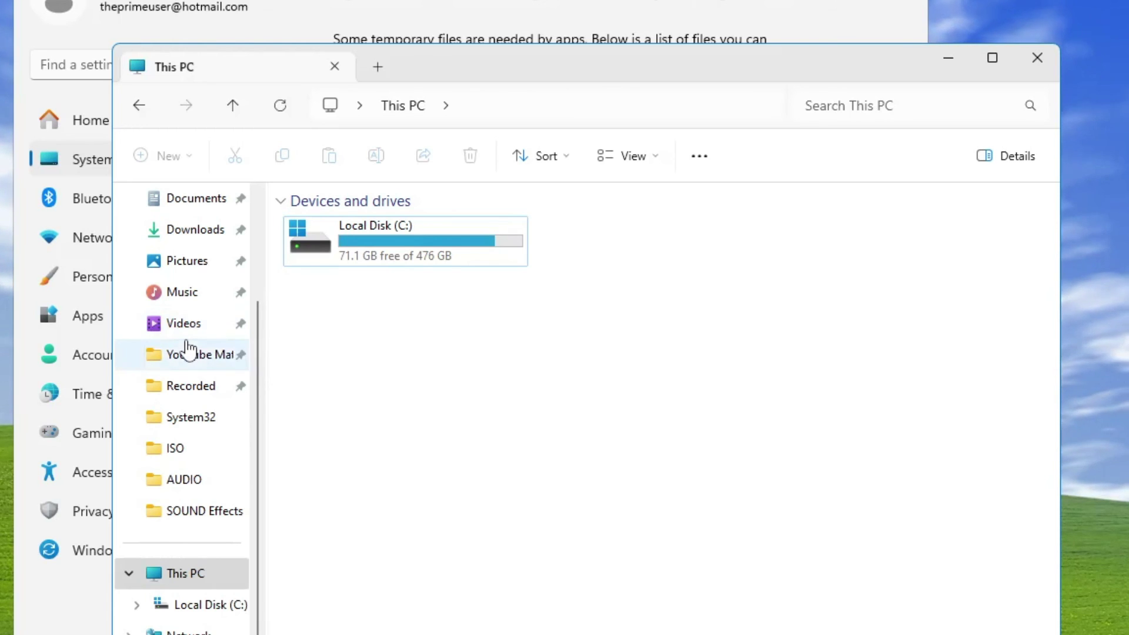
scroll(184, 345, up, 2)
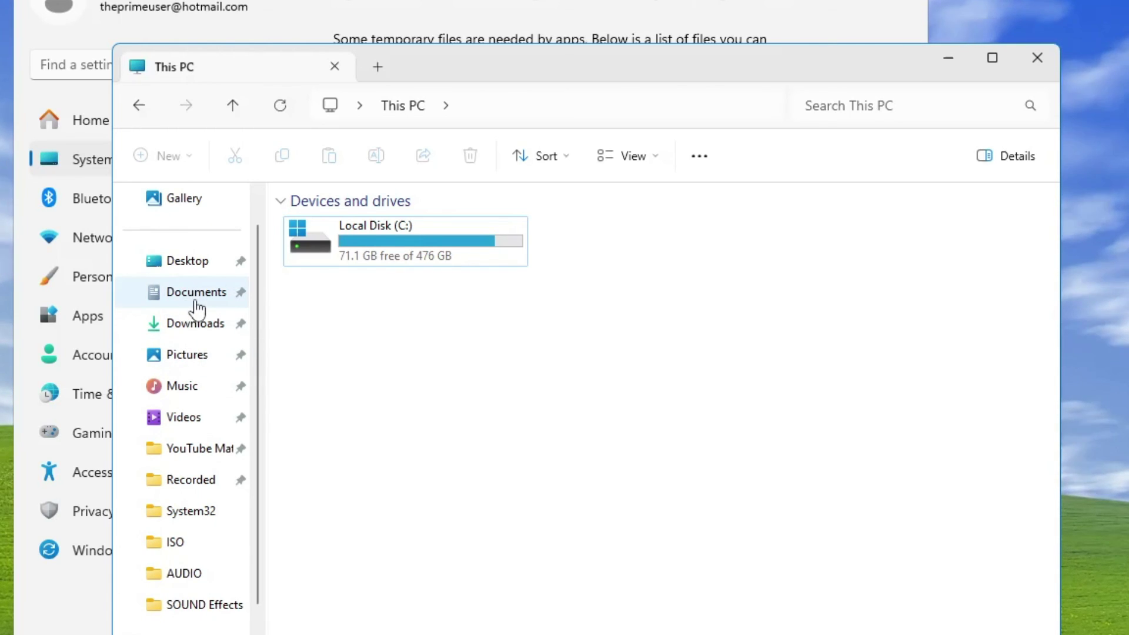